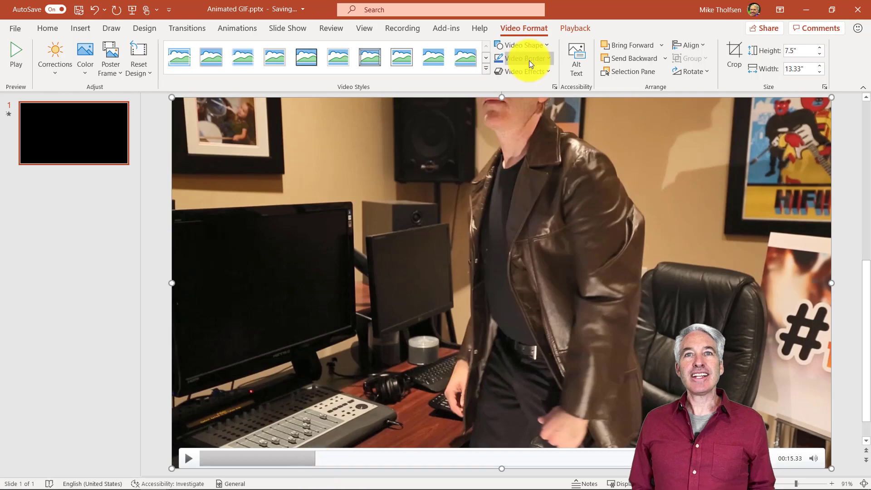
Trim the video so it runs from 00:15.328 to 00:22.070.
{"action": "left_click", "coordinate": [575, 28]}
{"action": "left_click", "coordinate": [123, 60]}
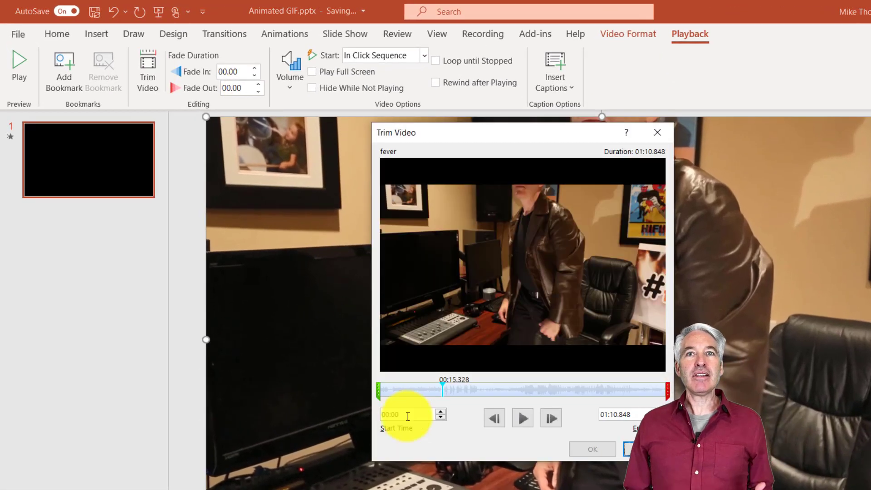
{"action": "left_click_drag", "start_coordinate": [378, 391], "coordinate": [439, 391]}
{"action": "left_click_drag", "start_coordinate": [667, 389], "coordinate": [467, 395]}
{"action": "left_click", "coordinate": [597, 450]}
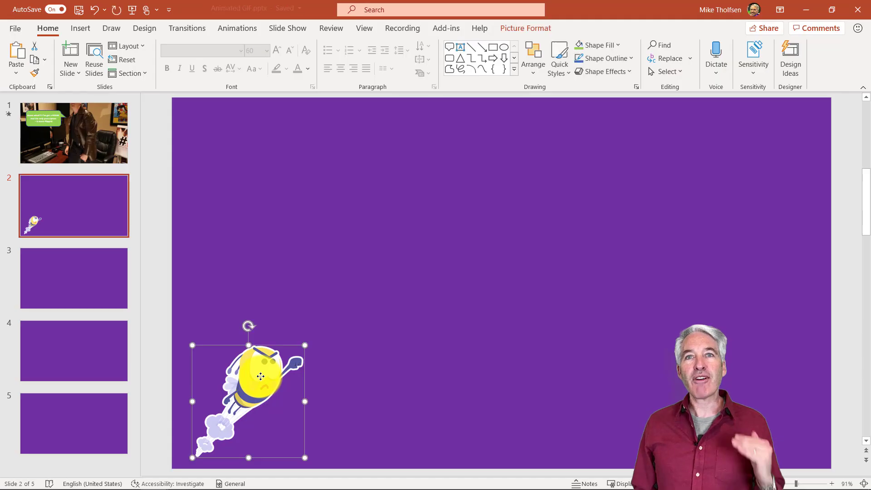
Paste the bee onto slide 3 near the middle, then go to slide 4.
{"action": "left_click", "coordinate": [74, 272]}
{"action": "key", "text": "ctrl+v"}
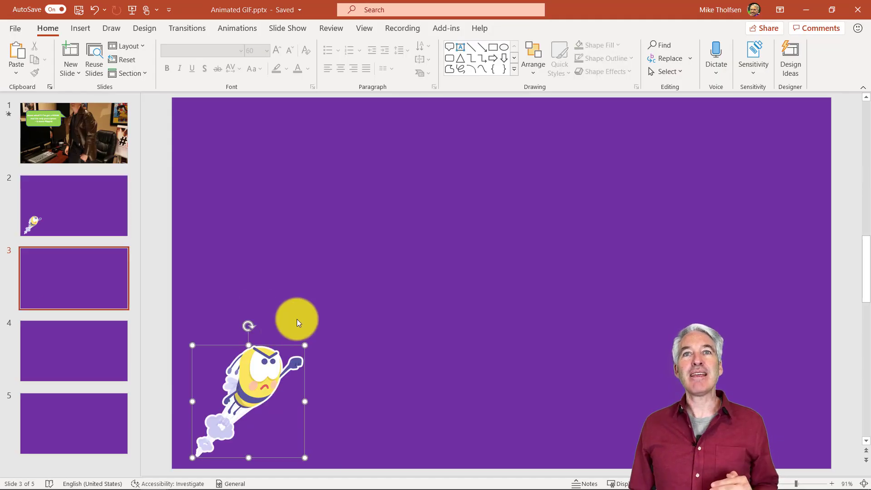
{"action": "left_click_drag", "start_coordinate": [263, 370], "coordinate": [406, 313]}
{"action": "left_click", "coordinate": [86, 331]}
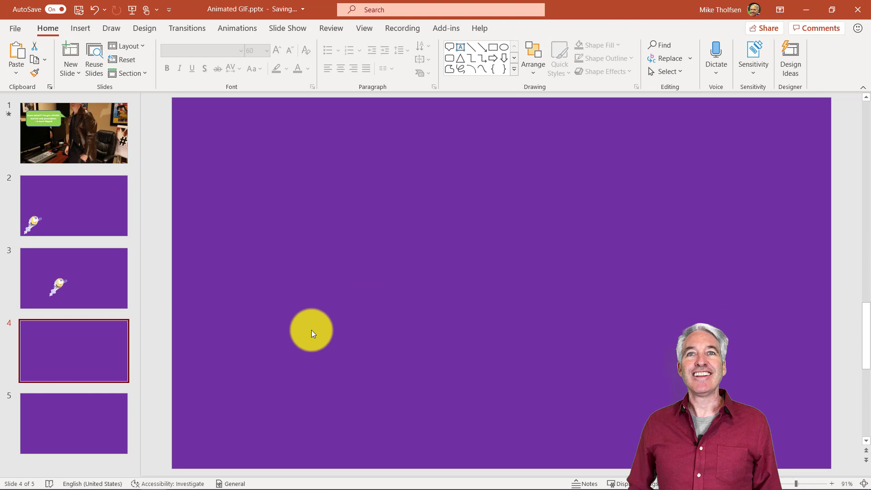
Paste the bee onto slide 4, then insert the band video from the computer.
{"action": "key", "text": "ctrl+v"}
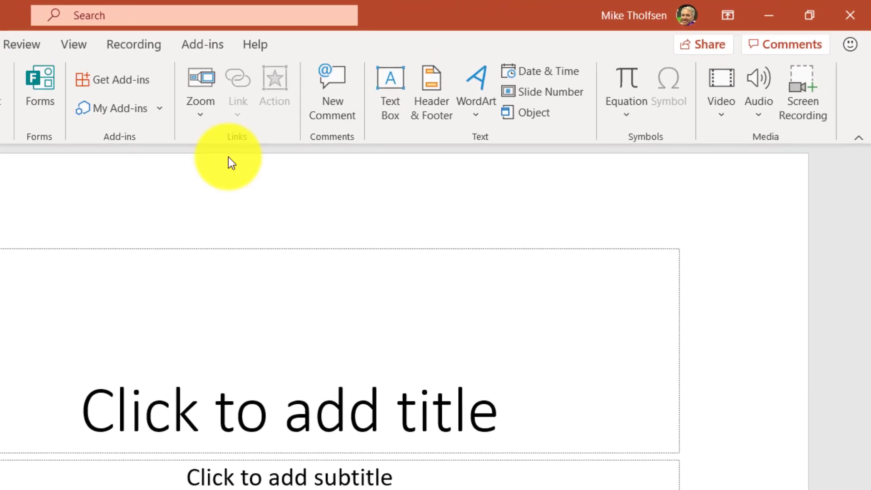
{"action": "left_click", "coordinate": [714, 111]}
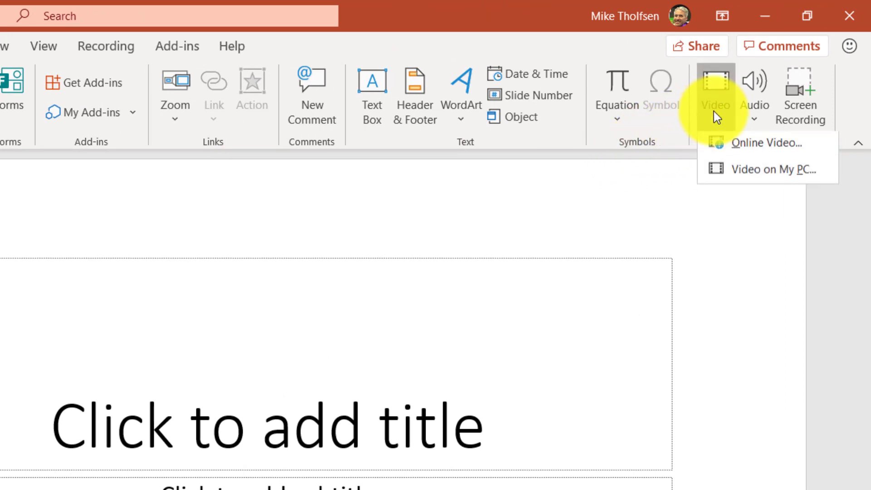
{"action": "left_click", "coordinate": [793, 175]}
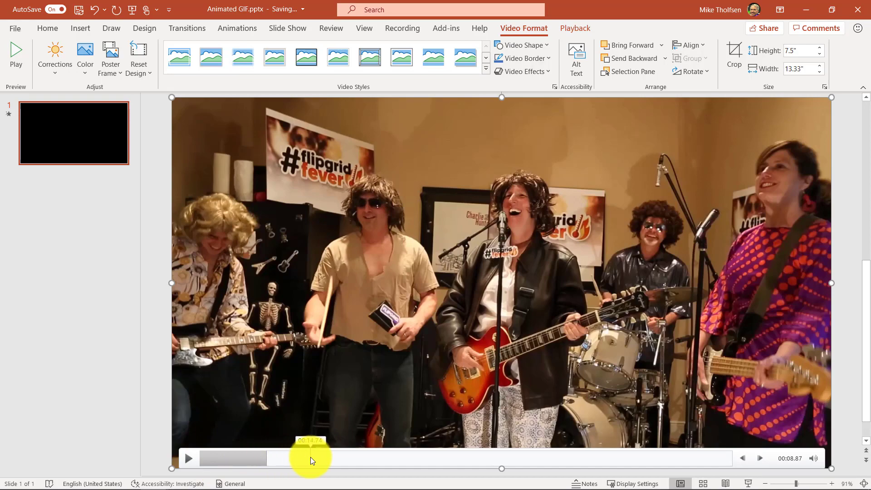
Scrub the band video to 00:15.33 and show its Playback settings.
{"action": "left_click_drag", "start_coordinate": [310, 456], "coordinate": [316, 471]}
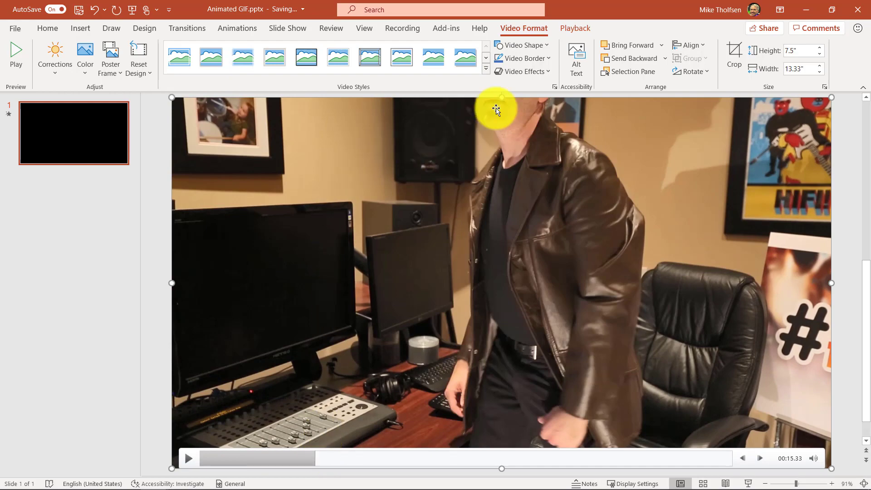
{"action": "left_click", "coordinate": [576, 31]}
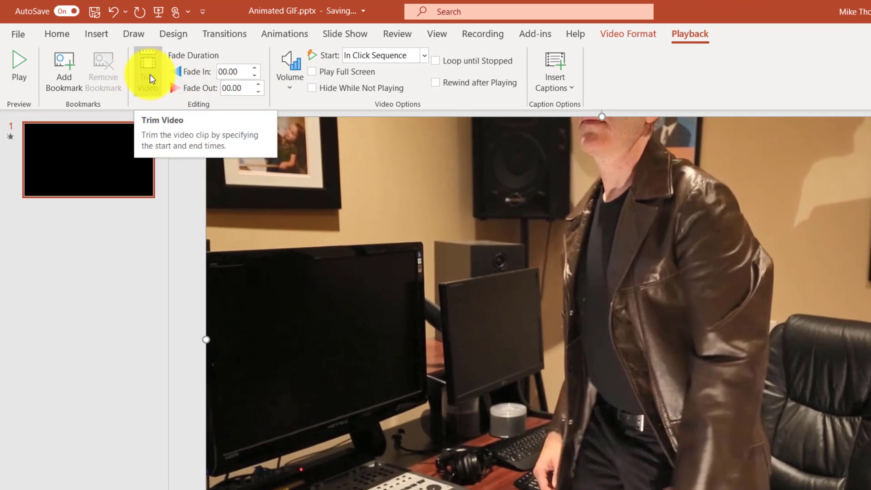
Trim the video to start at 15.328 and end at 00:22.070, a 6.742-second clip.
{"action": "left_click", "coordinate": [150, 74]}
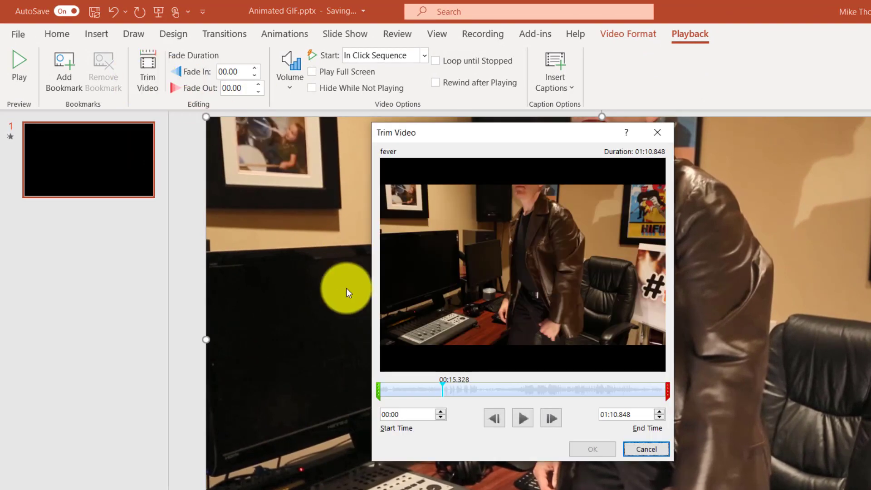
{"action": "double_click", "coordinate": [407, 416]}
{"action": "type", "text": "15"}
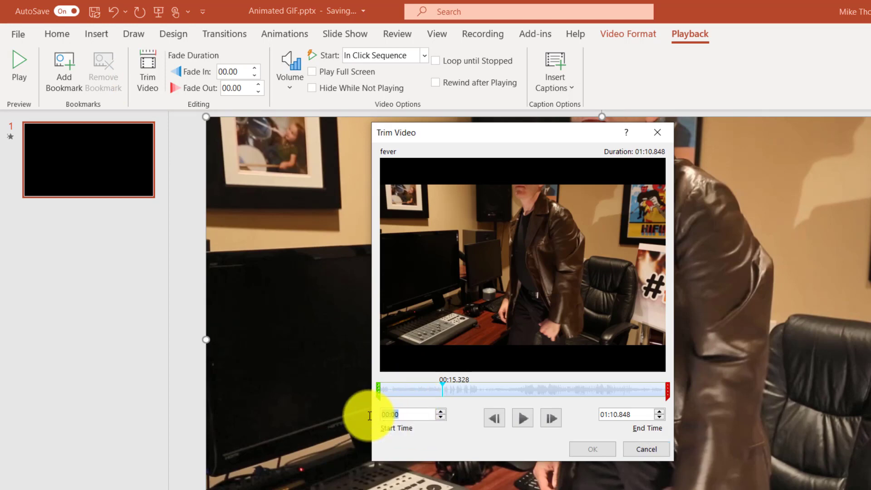
{"action": "type", "text": ".328"}
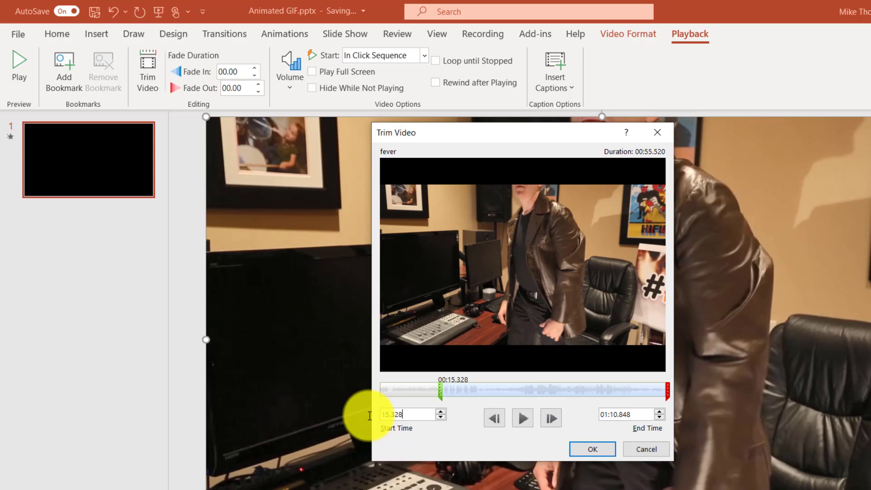
{"action": "left_click", "coordinate": [665, 386]}
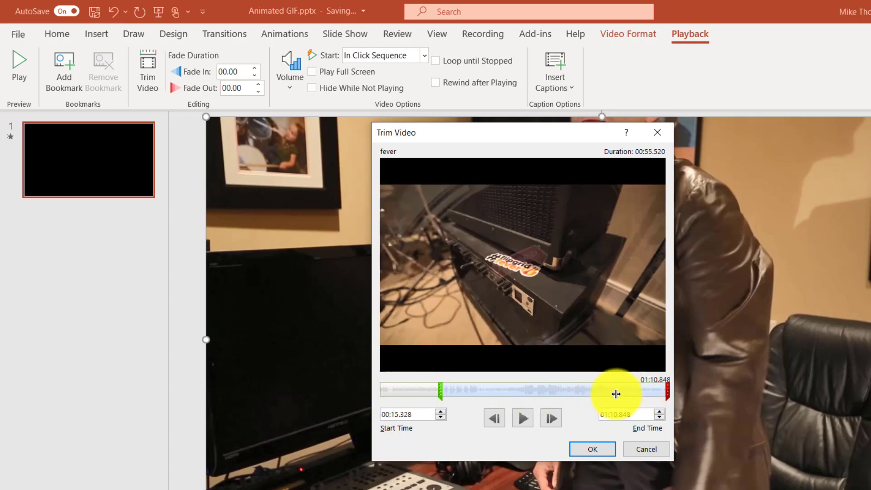
{"action": "mouse_move", "coordinate": [566, 389]}
{"action": "left_mouse_down"}
{"action": "mouse_move", "coordinate": [538, 412]}
{"action": "mouse_move", "coordinate": [470, 396]}
{"action": "left_mouse_up"}
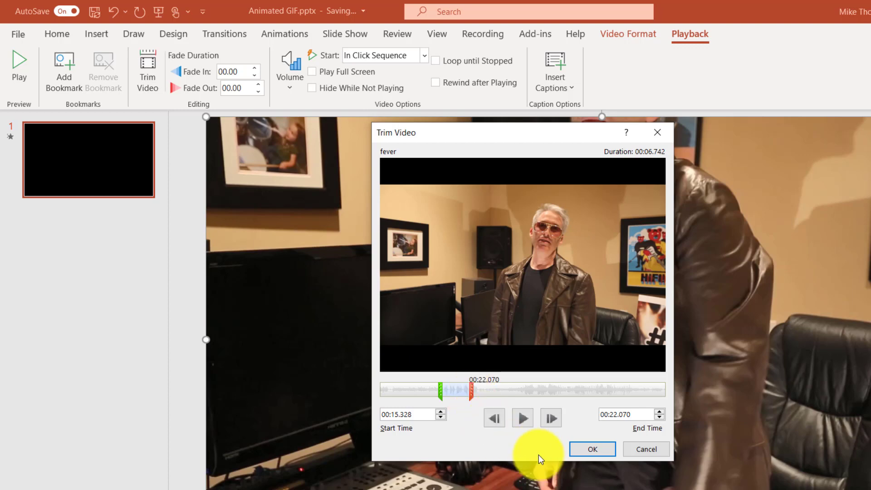
{"action": "left_click", "coordinate": [597, 450]}
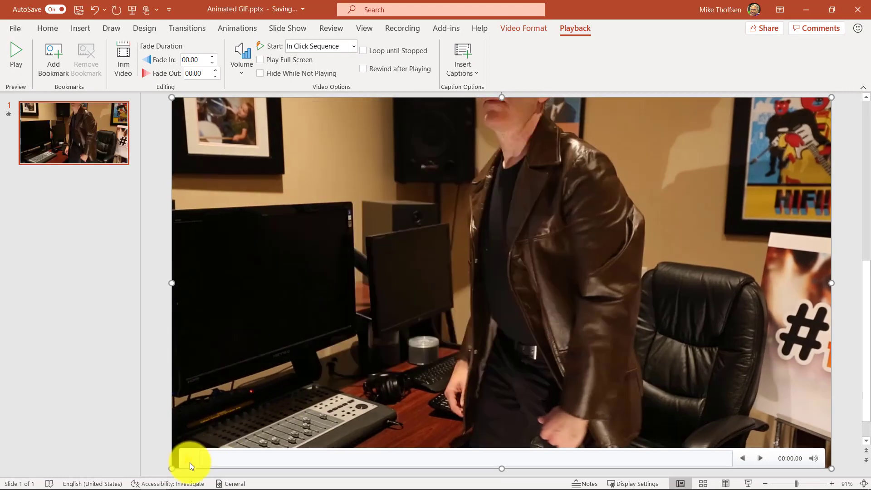
{"action": "left_click", "coordinate": [189, 462]}
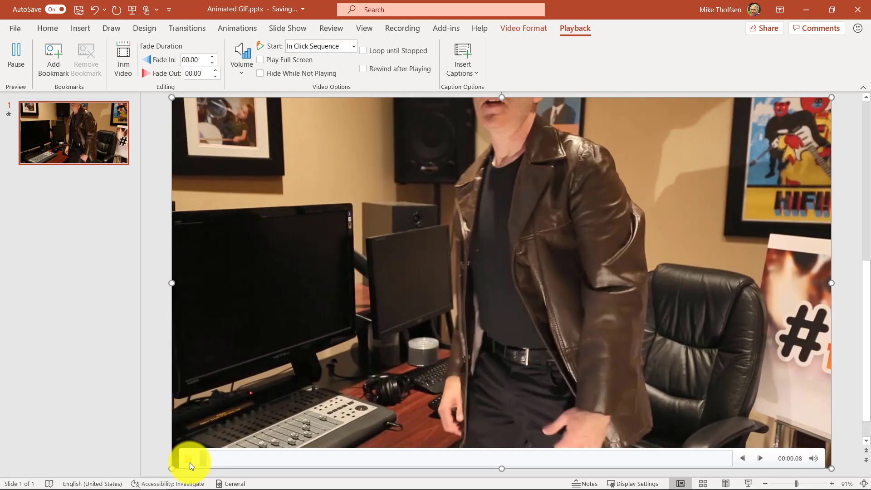
{"action": "left_click", "coordinate": [189, 462]}
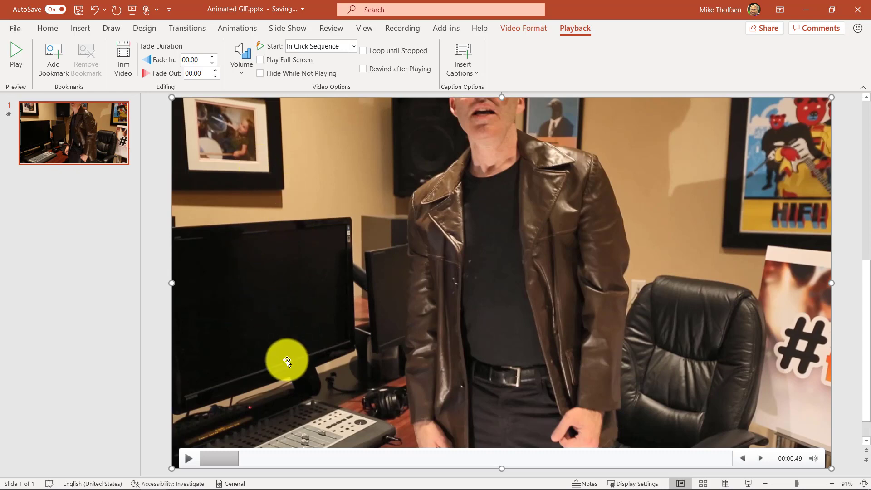
Draw a green rounded speech bubble over the video's upper left and play the video to check it.
{"action": "left_click", "coordinate": [55, 28]}
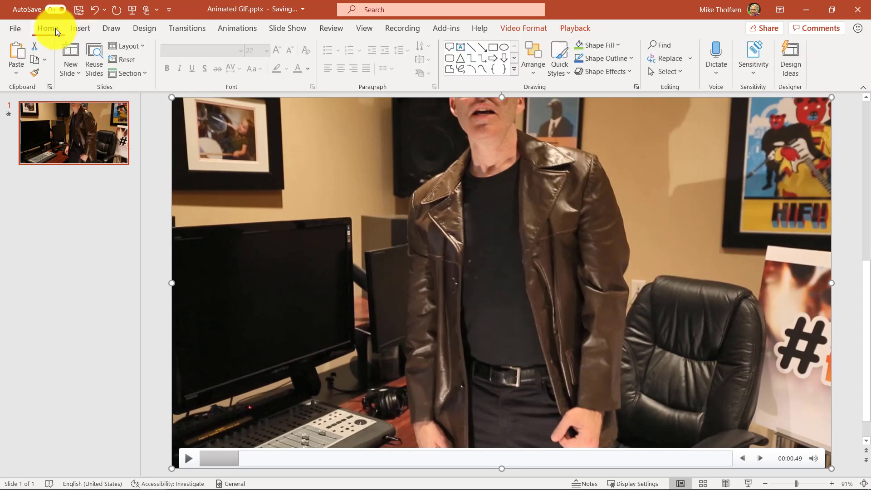
{"action": "left_click", "coordinate": [448, 46]}
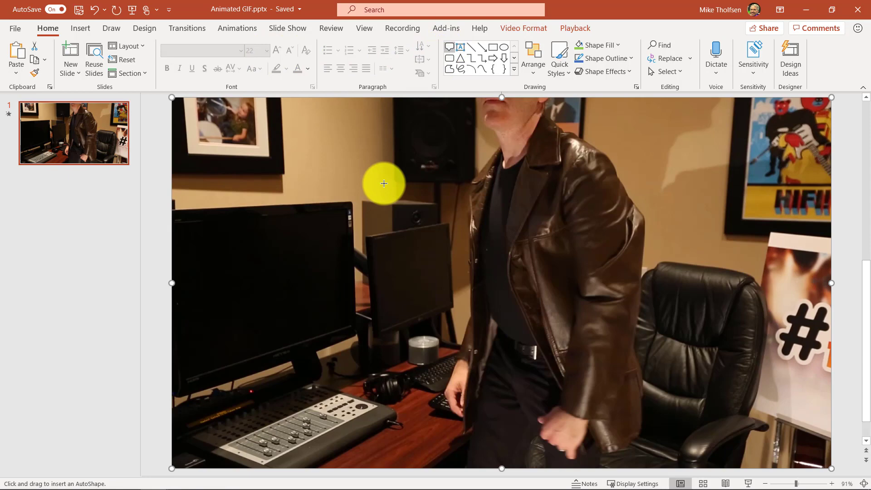
{"action": "left_click_drag", "start_coordinate": [211, 131], "coordinate": [437, 233]}
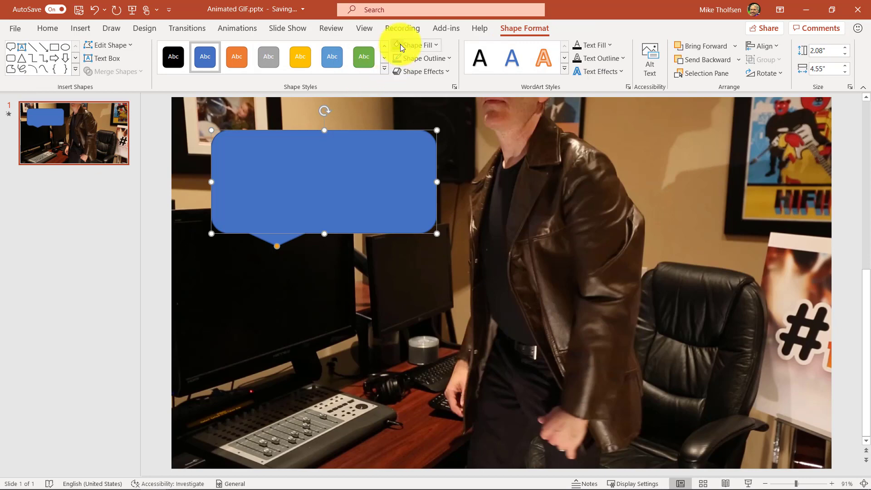
{"action": "left_click", "coordinate": [399, 44]}
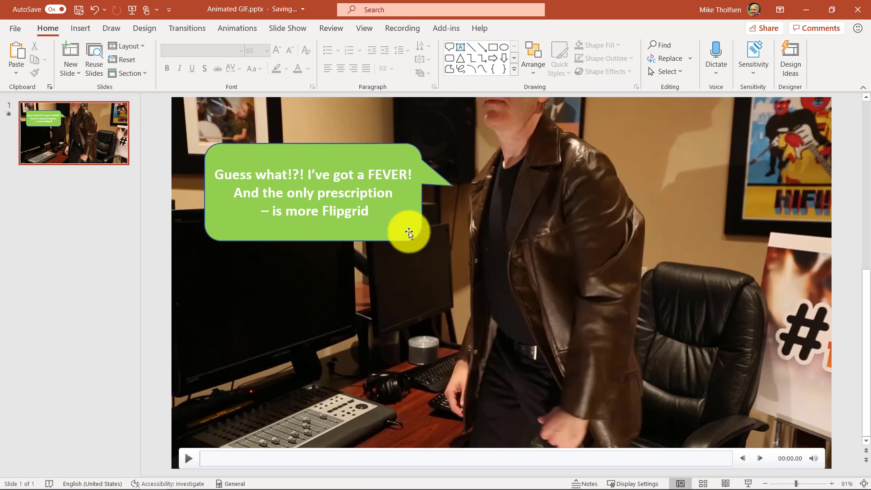
{"action": "left_click", "coordinate": [189, 459]}
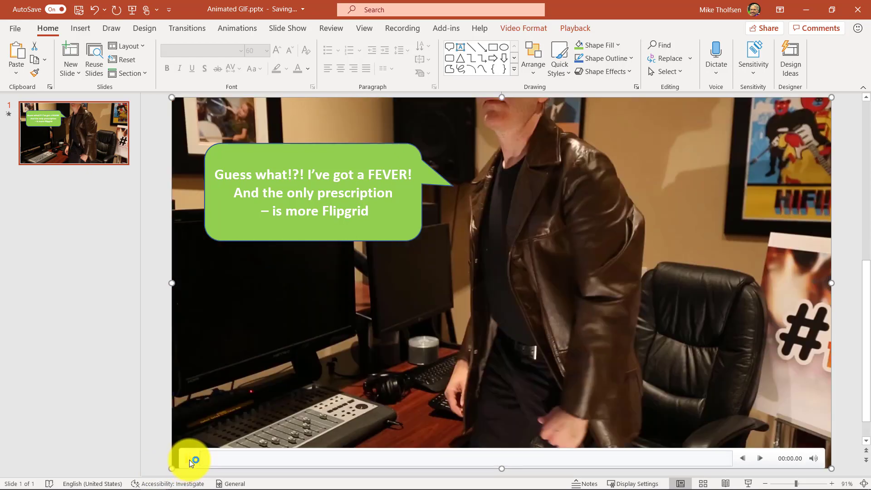
{"action": "left_click", "coordinate": [189, 458]}
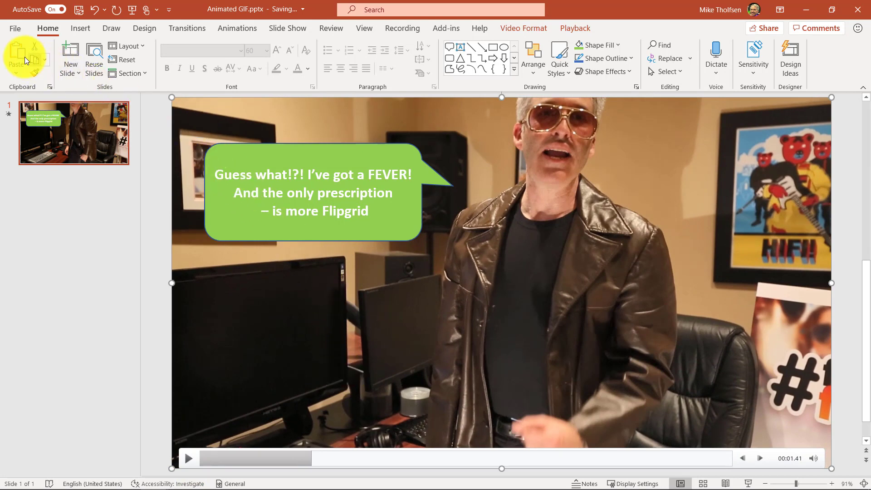
Save a copy as an Animated GIF named 'Bruce Dickinson' in the Animated GIFS folder.
{"action": "left_click", "coordinate": [15, 30]}
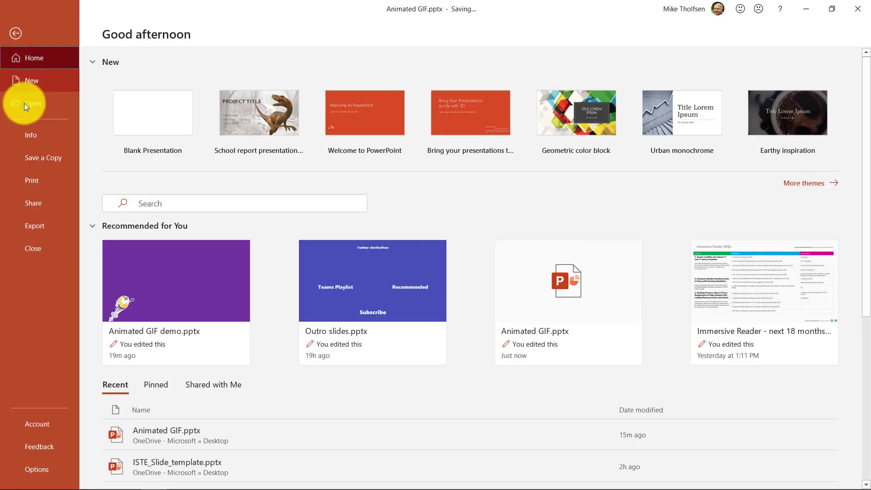
{"action": "left_click", "coordinate": [55, 156]}
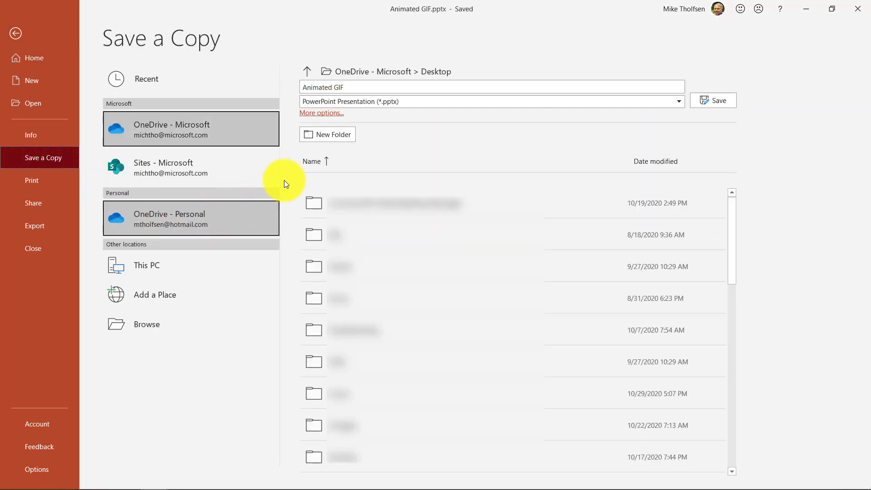
{"action": "left_click", "coordinate": [436, 103]}
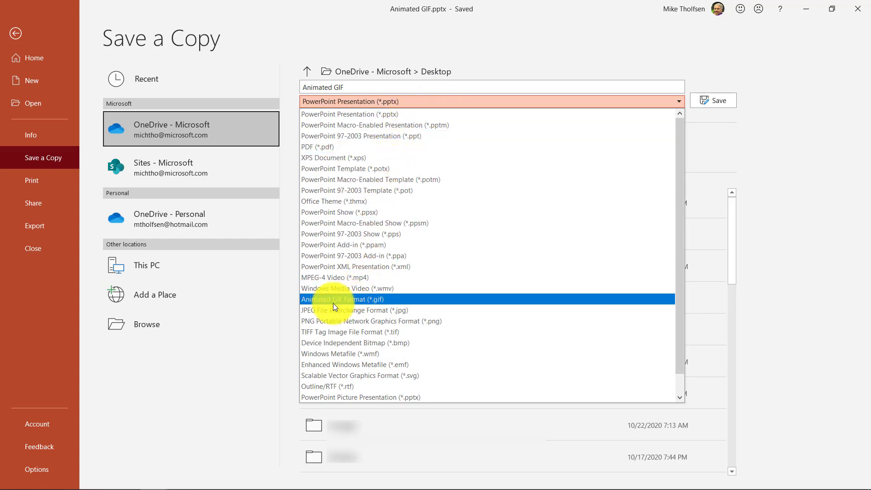
{"action": "left_click", "coordinate": [384, 300]}
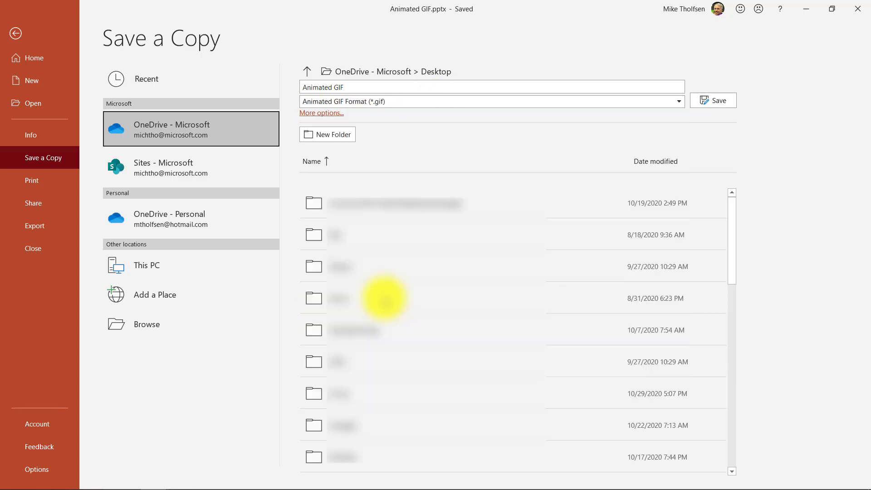
{"action": "left_click", "coordinate": [370, 88]}
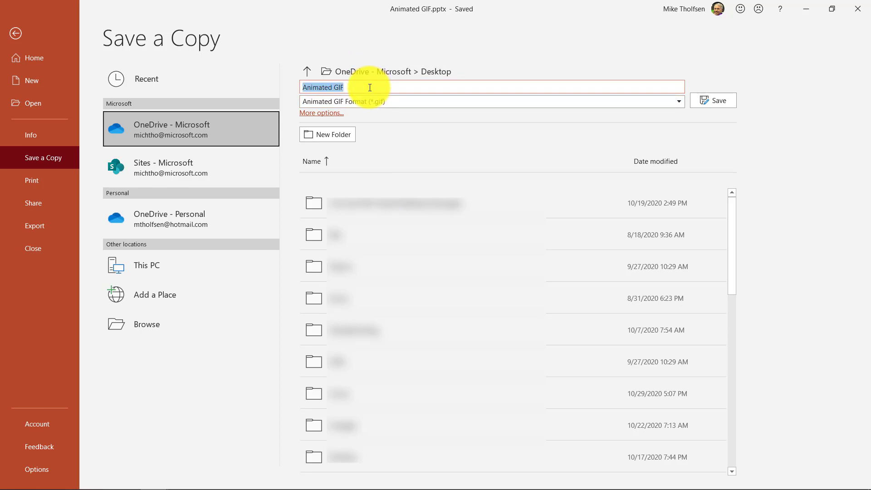
{"action": "type", "text": "Bruce Di"}
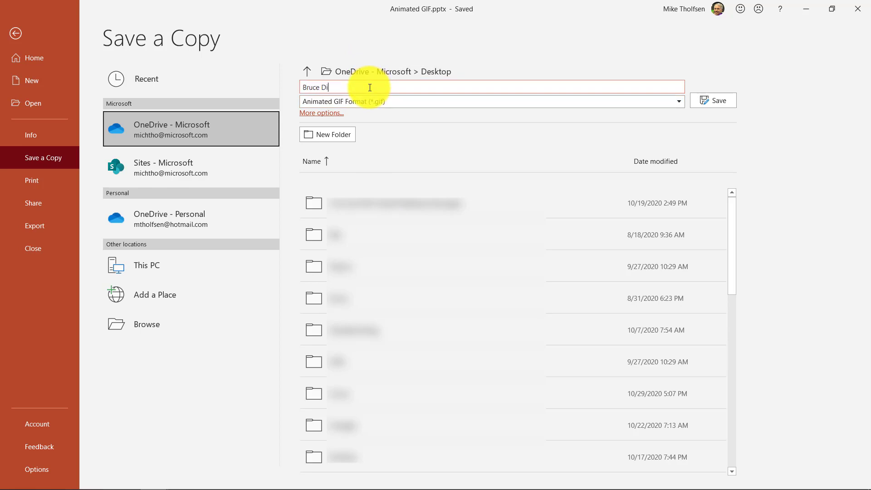
{"action": "type", "text": "ckinson"}
{"action": "double_click", "coordinate": [367, 235]}
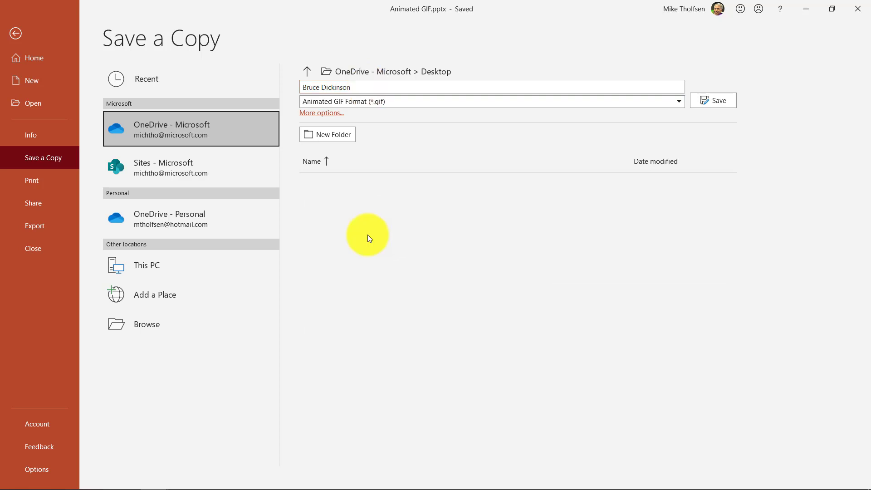
{"action": "left_click", "coordinate": [710, 107]}
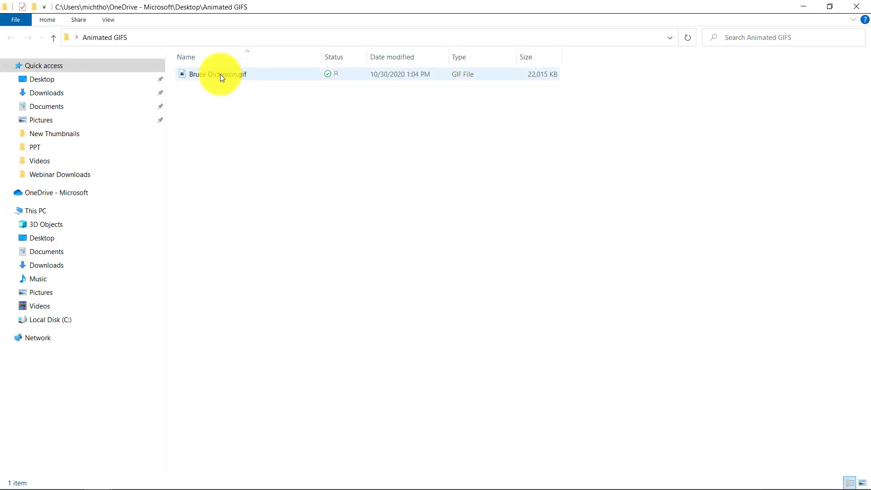
Select the exported 22,015 KB GIF file in the Animated GIFS folder.
{"action": "left_click", "coordinate": [220, 74]}
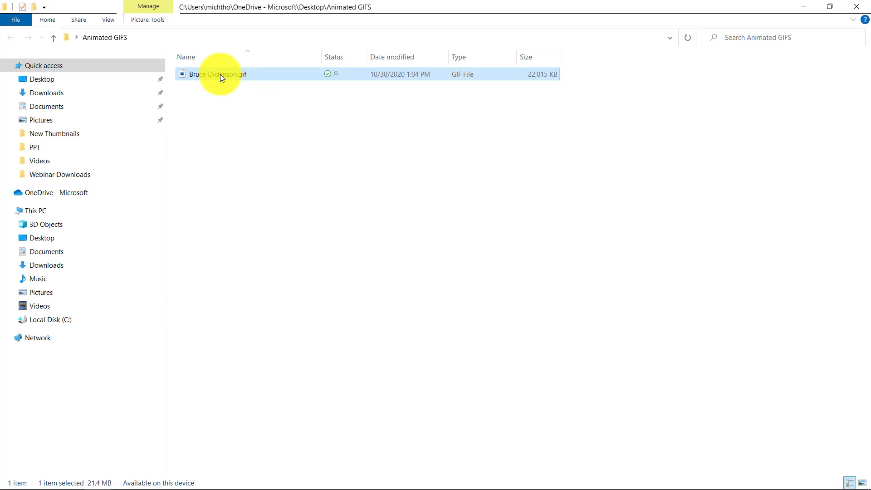
{"action": "double_click", "coordinate": [219, 75]}
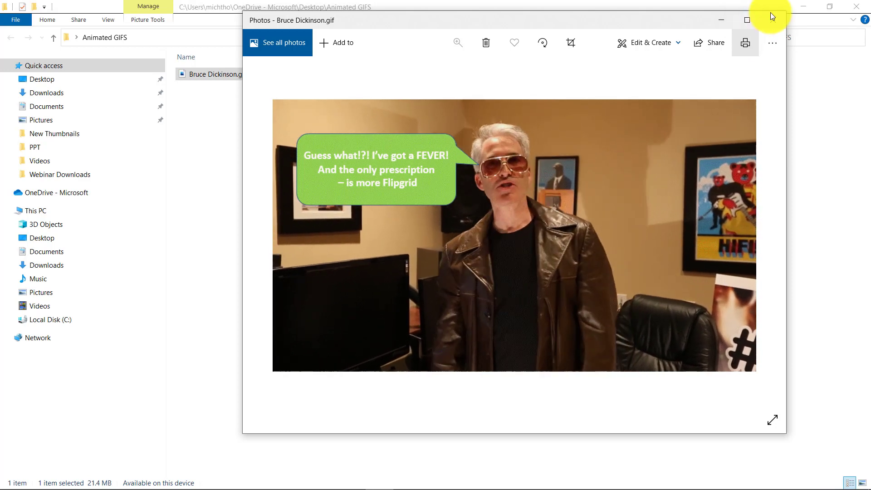
{"action": "left_click", "coordinate": [776, 22]}
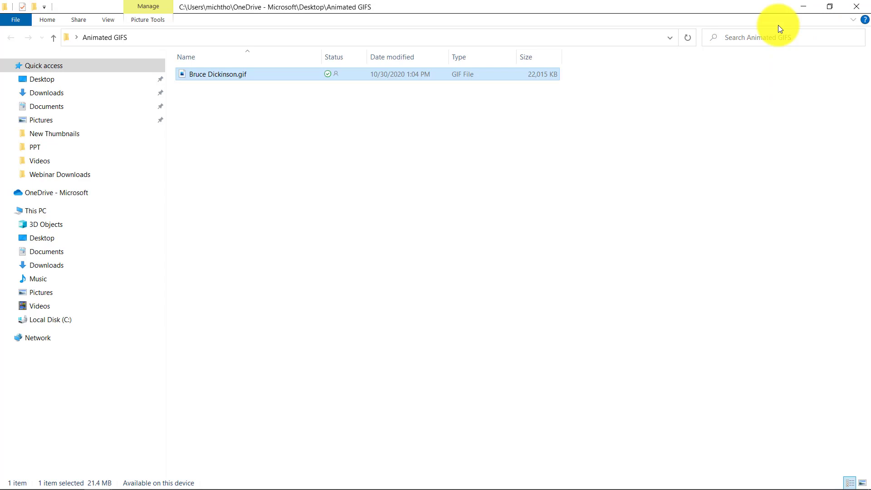
Return to PowerPoint and insert a new second slide.
{"action": "key", "text": "alt+Tab"}
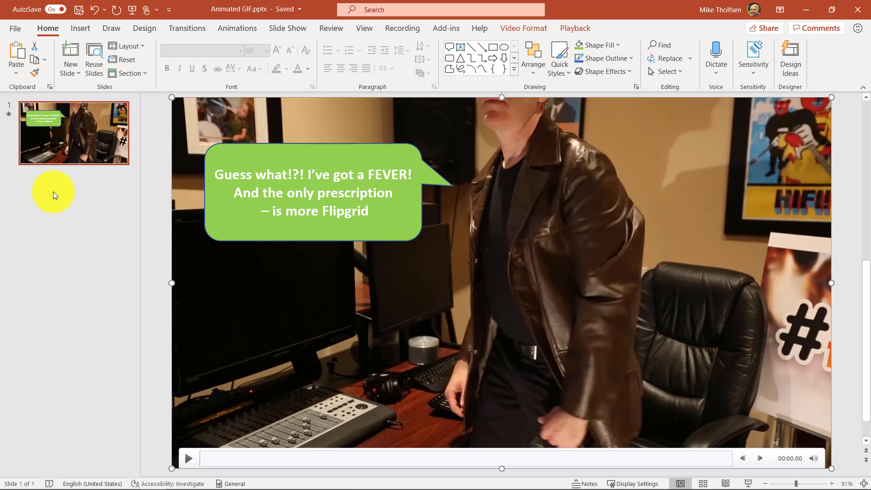
{"action": "left_click", "coordinate": [80, 28]}
{"action": "left_click", "coordinate": [16, 54]}
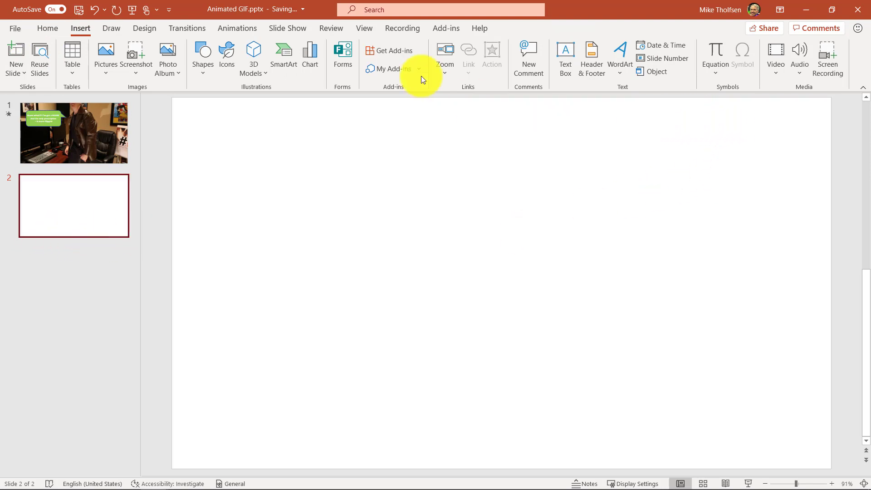
Give the second slide a solid purple background fill.
{"action": "left_click", "coordinate": [146, 30]}
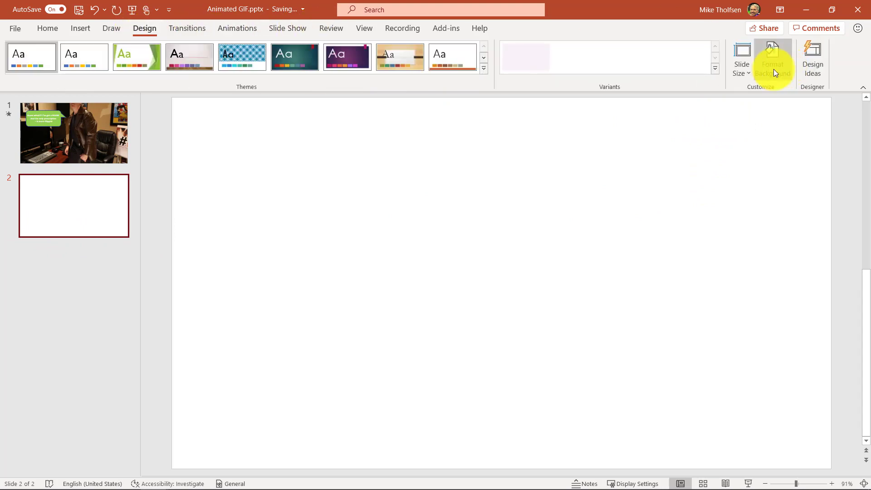
{"action": "left_click", "coordinate": [773, 69]}
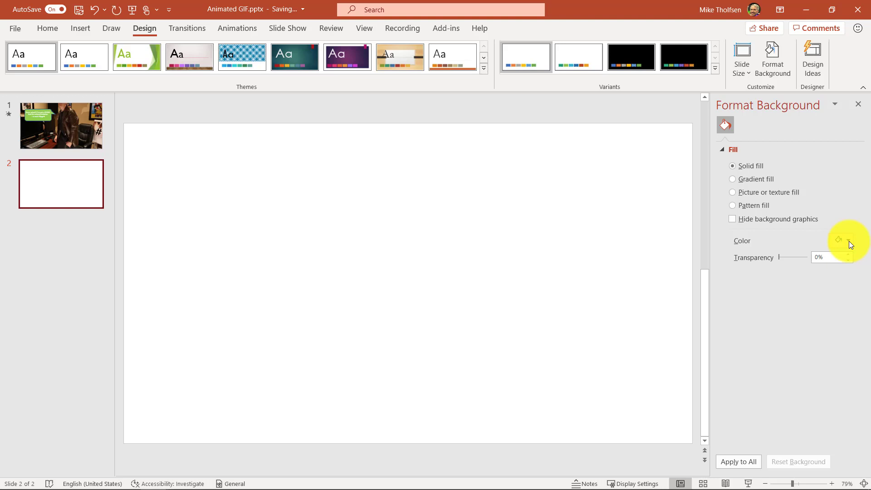
{"action": "left_click", "coordinate": [847, 241]}
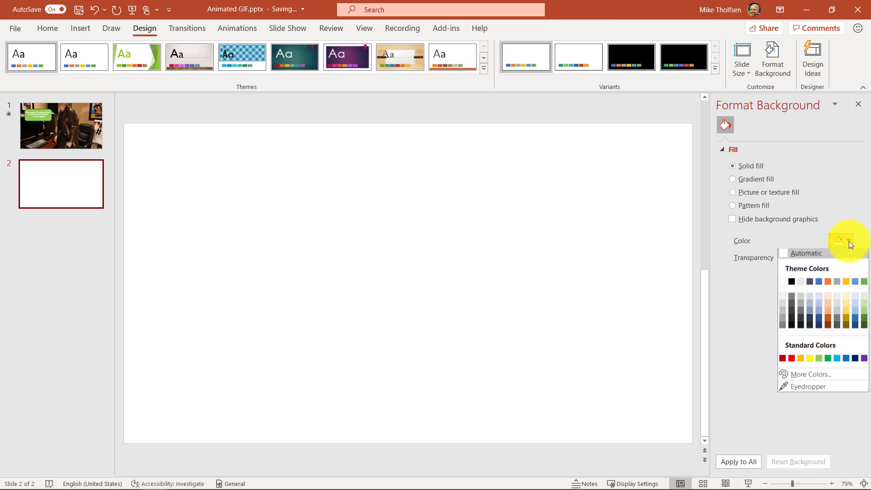
{"action": "left_click", "coordinate": [863, 360]}
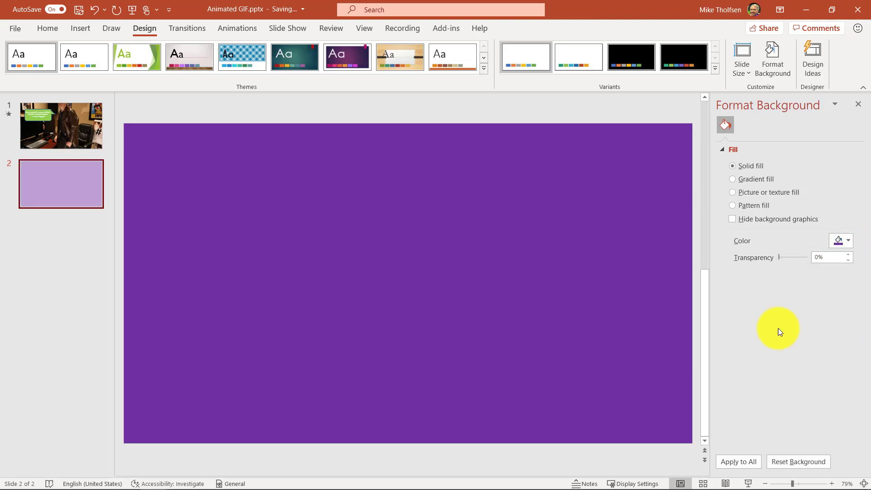
Duplicate the purple slide so slides 2 through 5 are all purple, then select slide 2.
{"action": "left_click", "coordinate": [857, 104]}
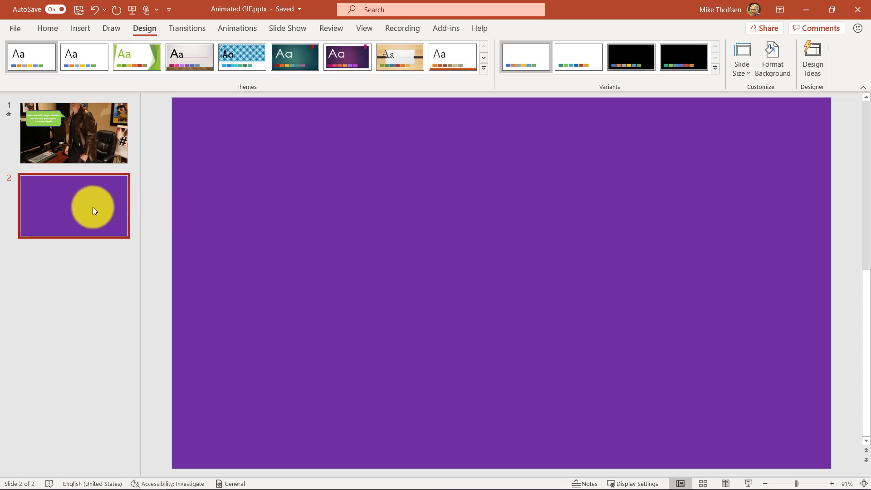
{"action": "key", "text": "ctrl+v"}
{"action": "key", "text": "ctrl+v"}
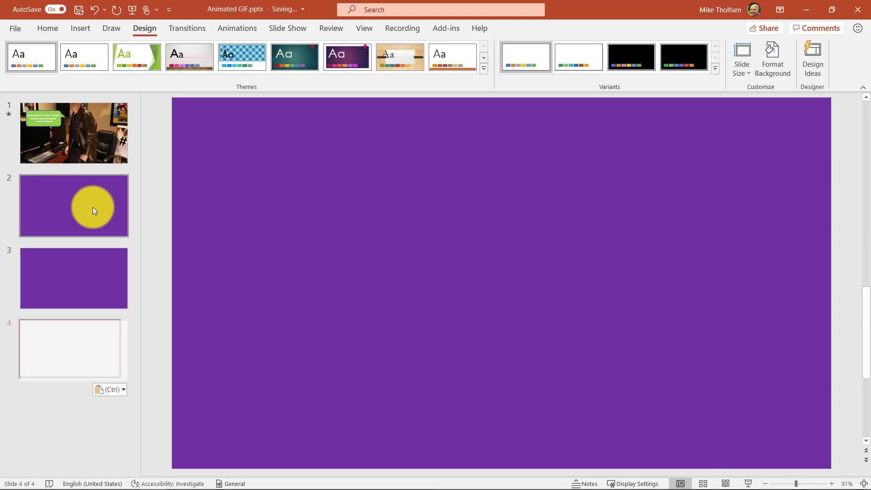
{"action": "key", "text": "ctrl+v"}
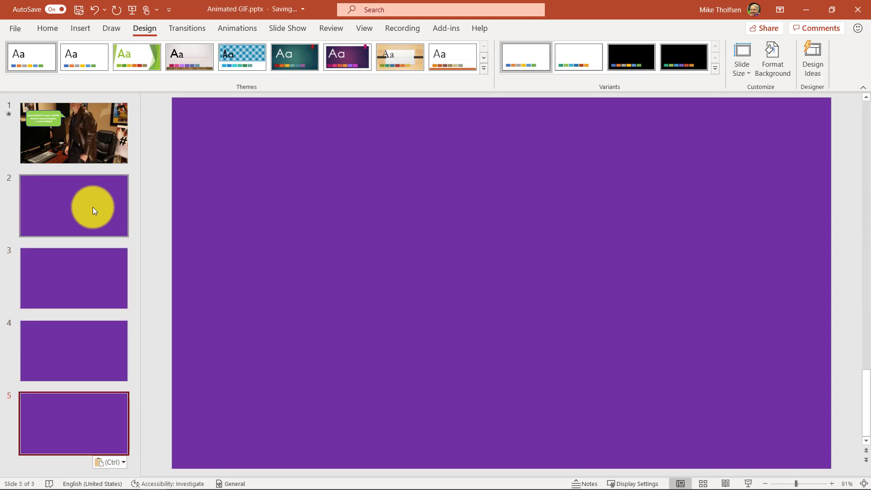
{"action": "left_click", "coordinate": [92, 207]}
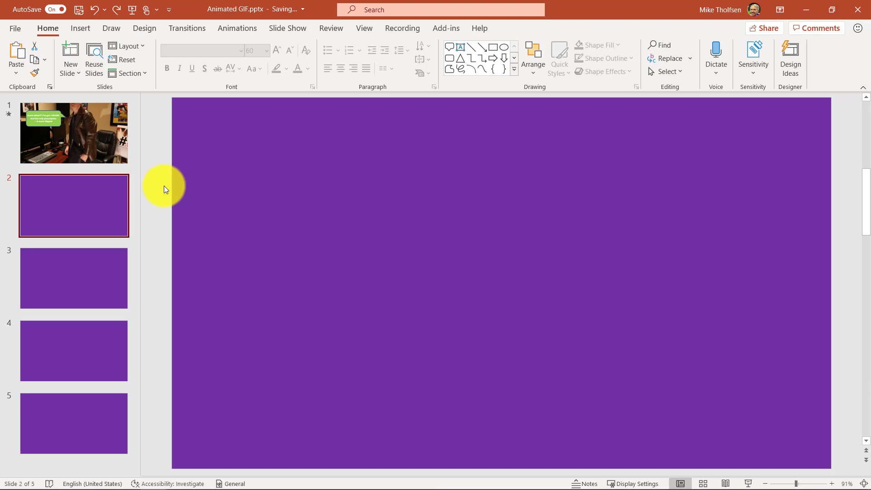
Insert the flying bee sticker from the stock images Stickers collection onto slide 2.
{"action": "left_click", "coordinate": [80, 28]}
{"action": "left_click", "coordinate": [106, 64]}
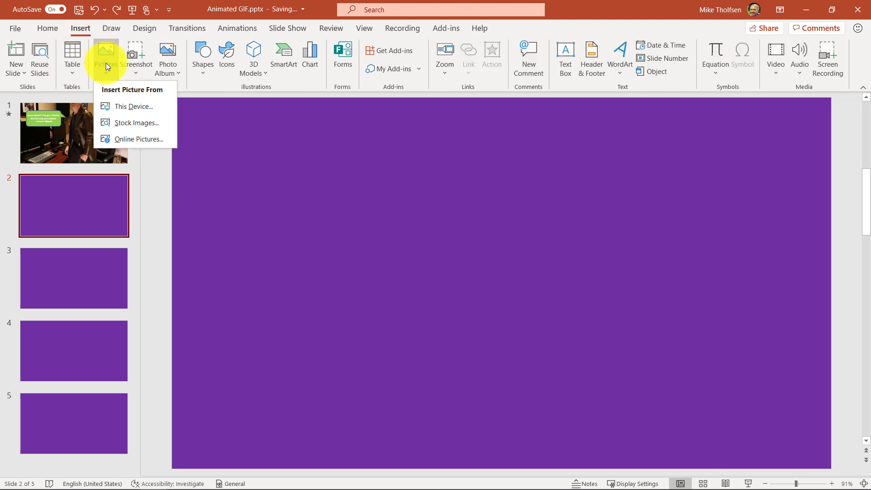
{"action": "left_click", "coordinate": [168, 126]}
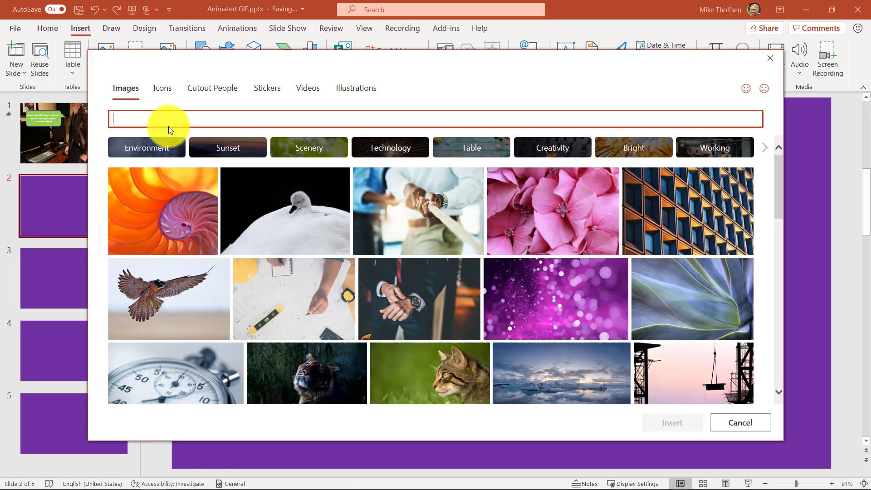
{"action": "left_click", "coordinate": [167, 92]}
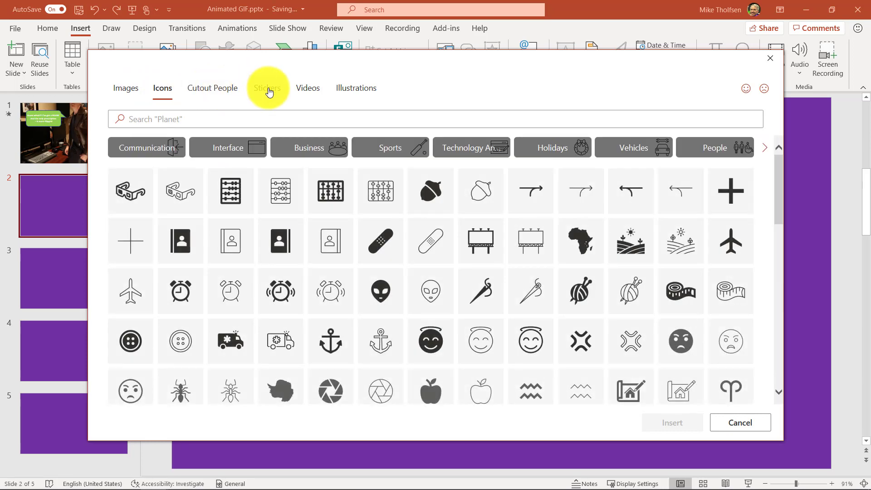
{"action": "left_click", "coordinate": [268, 90]}
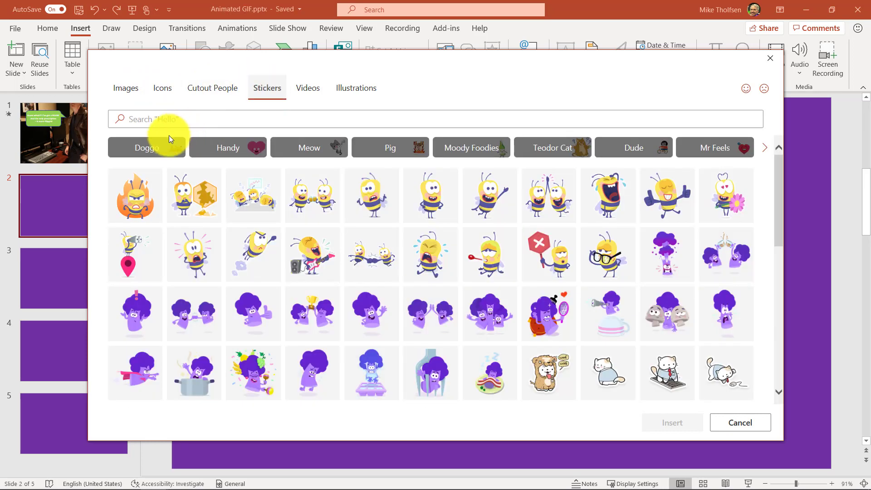
{"action": "left_click", "coordinate": [261, 249]}
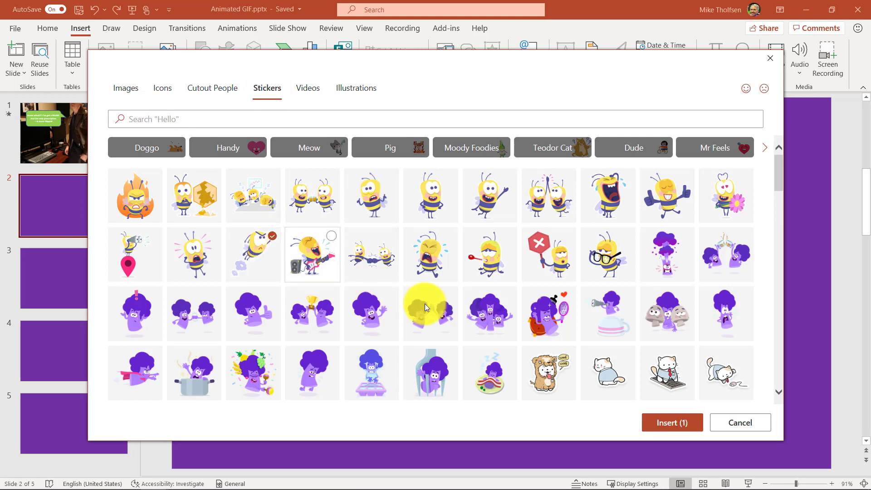
{"action": "left_click", "coordinate": [666, 426]}
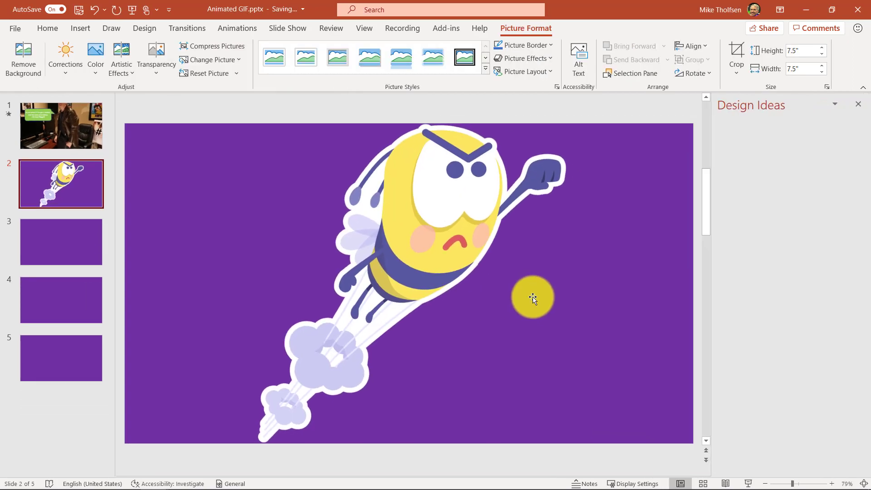
Close Design Ideas, resize the bee to 2.27 inches square, and move it to the lower-left corner.
{"action": "left_click", "coordinate": [858, 103]}
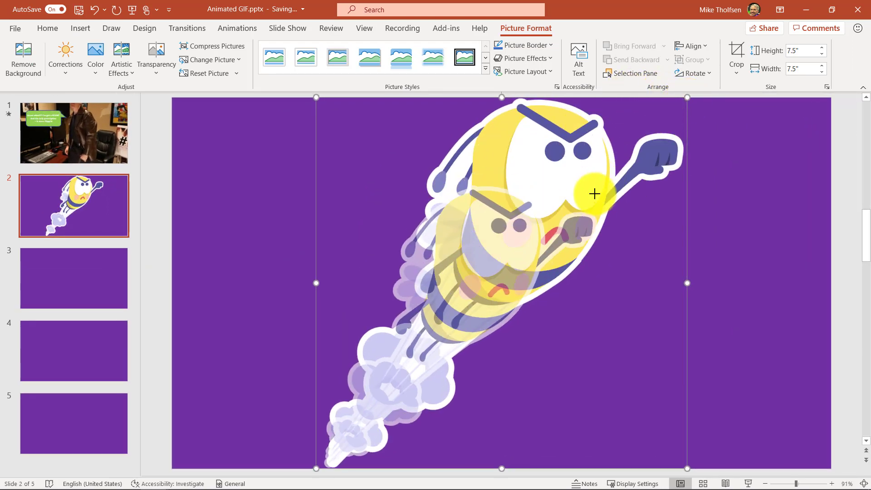
{"action": "left_click_drag", "start_coordinate": [428, 402], "coordinate": [428, 401]}
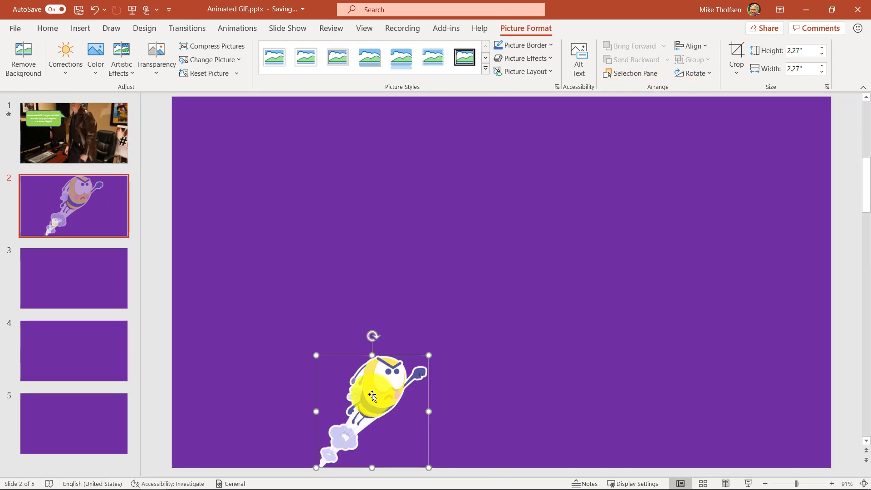
{"action": "left_click_drag", "start_coordinate": [362, 394], "coordinate": [245, 383]}
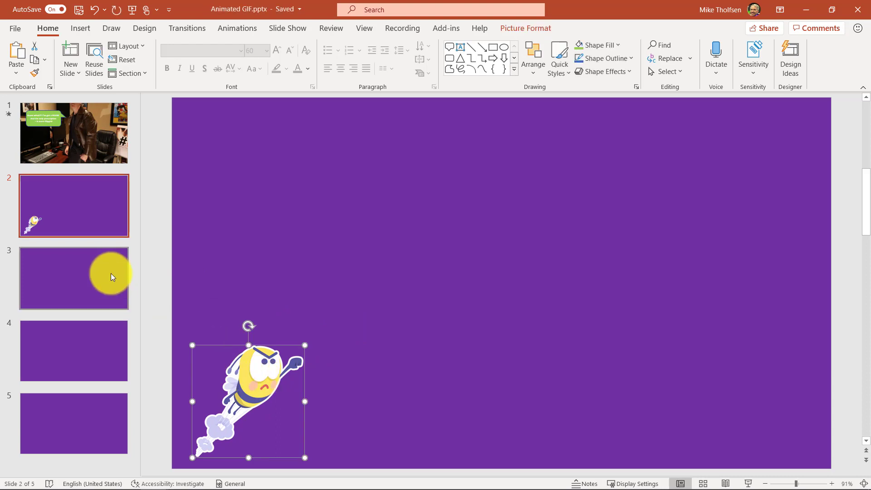
Paste the bee onto slides 3, 4 and 5, moving it progressively higher and further right.
{"action": "left_click", "coordinate": [77, 271]}
{"action": "key", "text": "ctrl+v"}
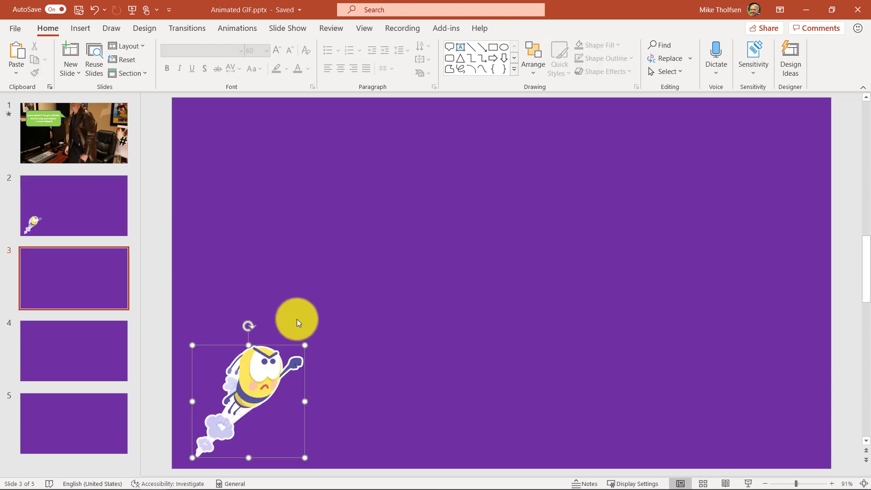
{"action": "left_click_drag", "start_coordinate": [291, 343], "coordinate": [407, 313]}
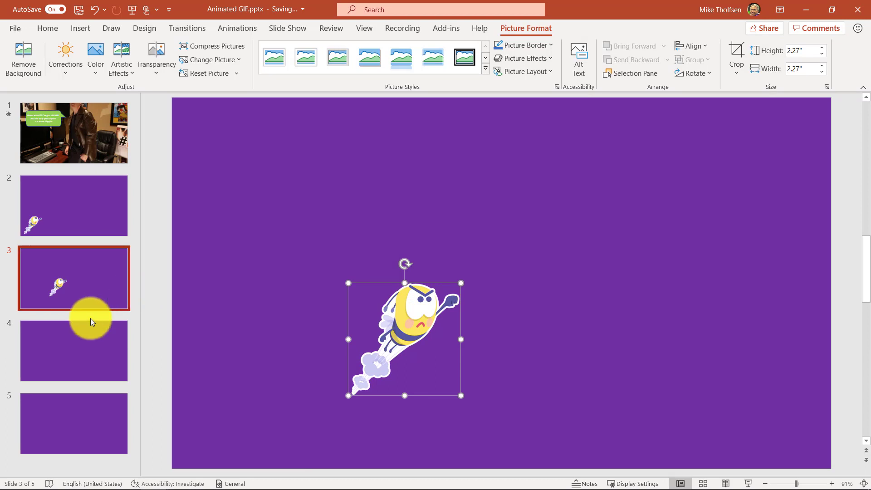
{"action": "left_click", "coordinate": [77, 366]}
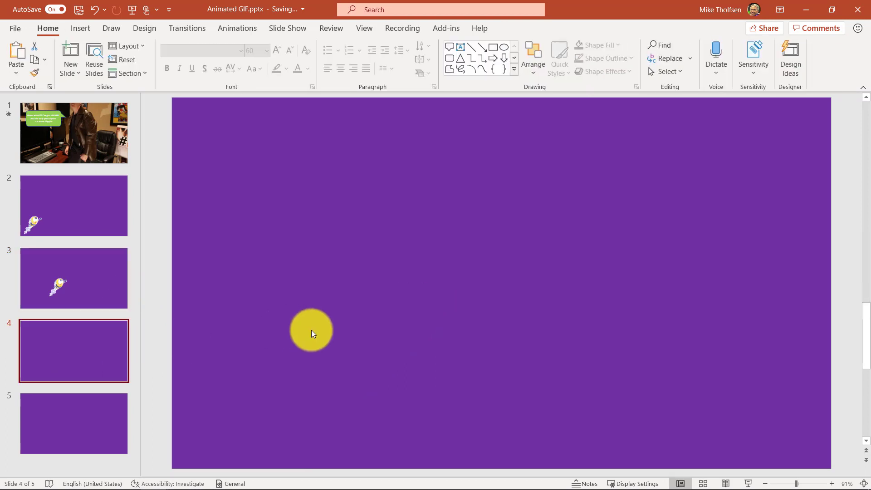
{"action": "key", "text": "ctrl+v"}
{"action": "left_click_drag", "start_coordinate": [247, 375], "coordinate": [584, 229]}
{"action": "left_click", "coordinate": [59, 419]}
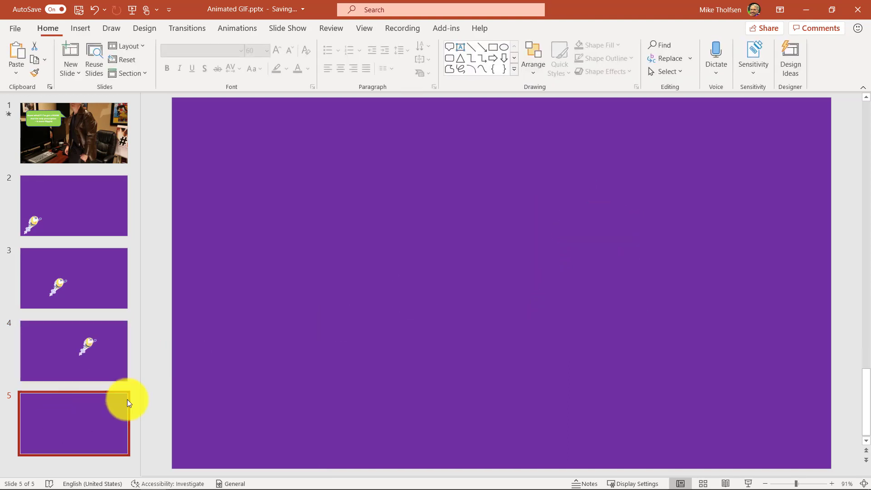
{"action": "key", "text": "ctrl+v"}
{"action": "left_click_drag", "start_coordinate": [273, 366], "coordinate": [771, 150]}
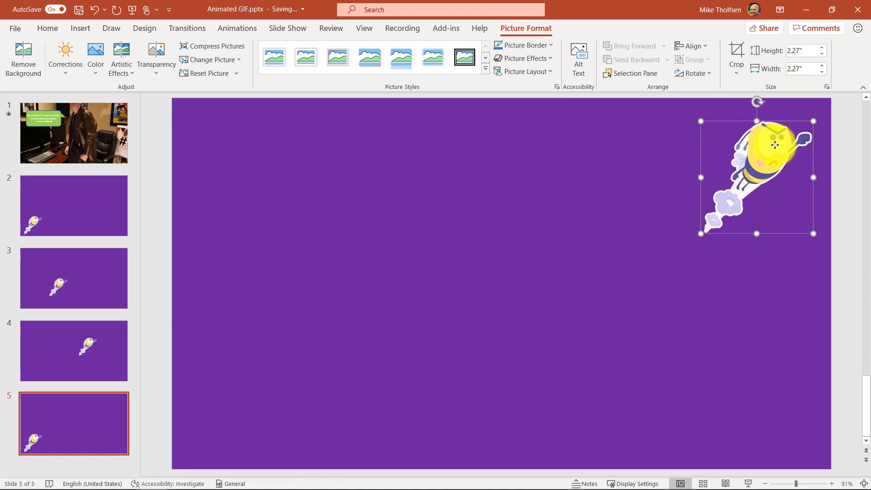
Step through slides 2 to 5 and back to preview the bee's flight.
{"action": "left_click", "coordinate": [78, 217]}
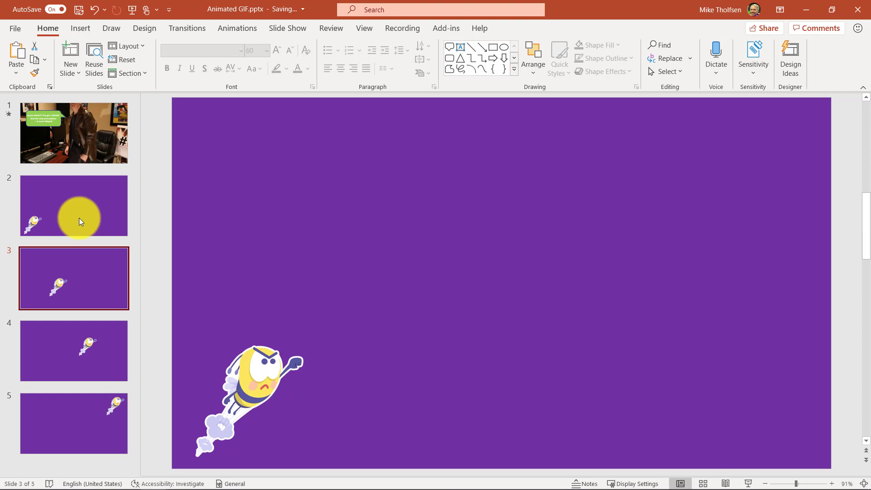
{"action": "key", "text": "Down"}
{"action": "key", "text": "Down"}
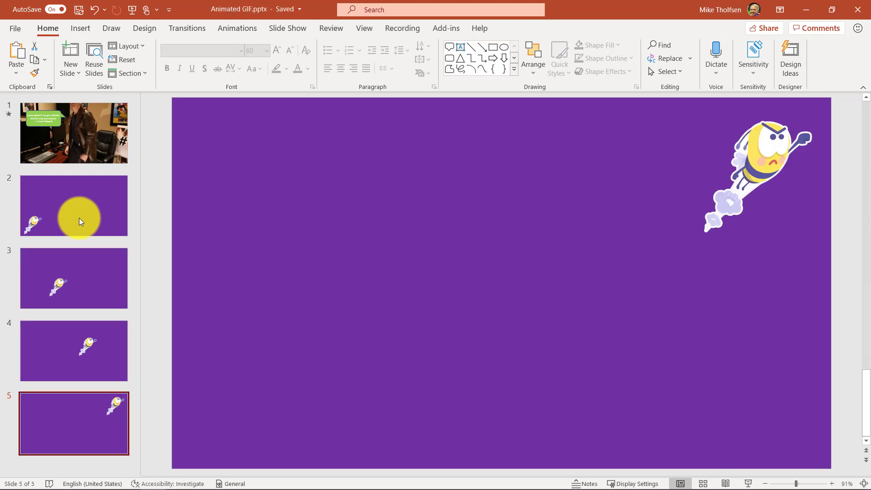
{"action": "key", "text": "Up"}
{"action": "key", "text": "Up"}
{"action": "key", "text": "Up"}
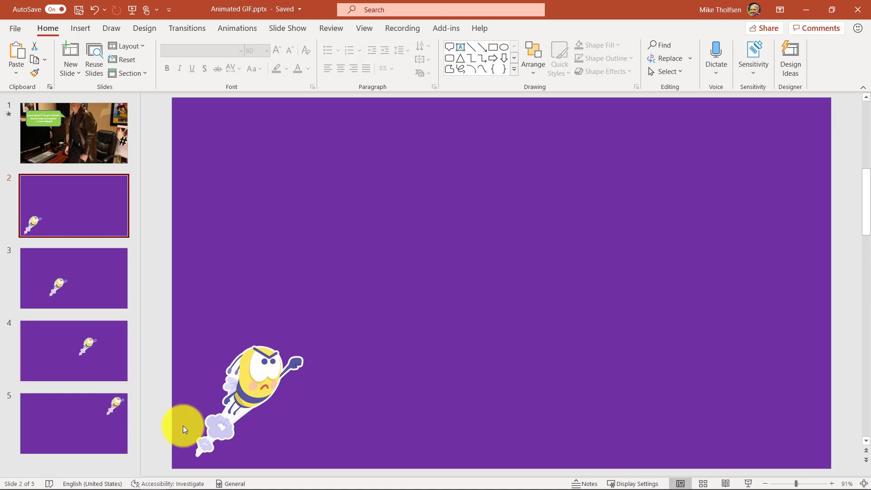
Select slides 2–5 and set their Transitions timing to advance After 00:00.25.
{"action": "left_click", "coordinate": [68, 416], "text": "shift"}
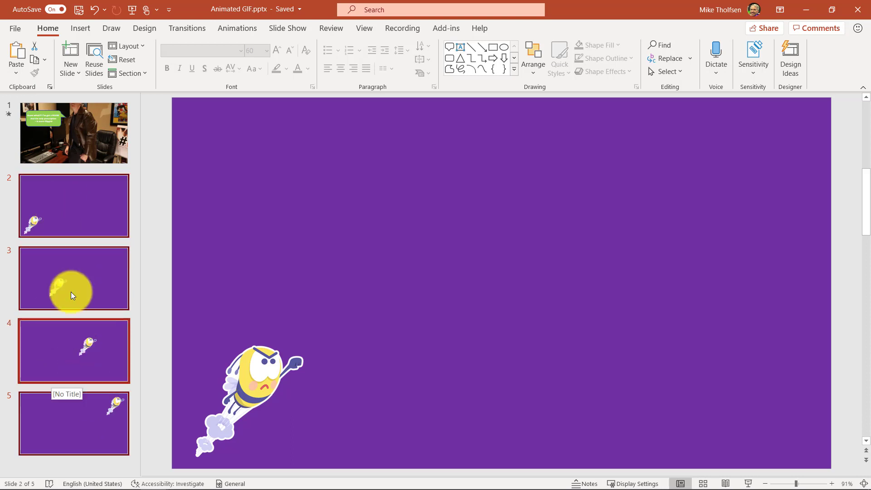
{"action": "left_click", "coordinate": [190, 28]}
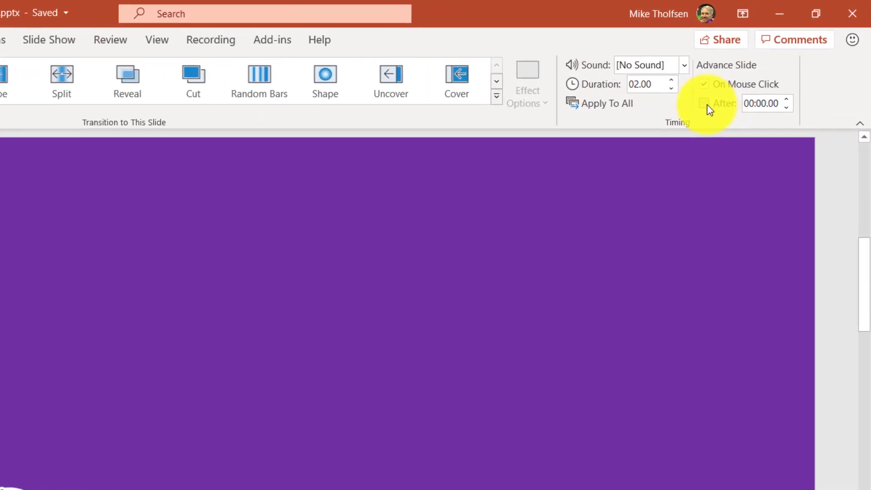
{"action": "left_click", "coordinate": [745, 79]}
{"action": "left_click", "coordinate": [771, 110]}
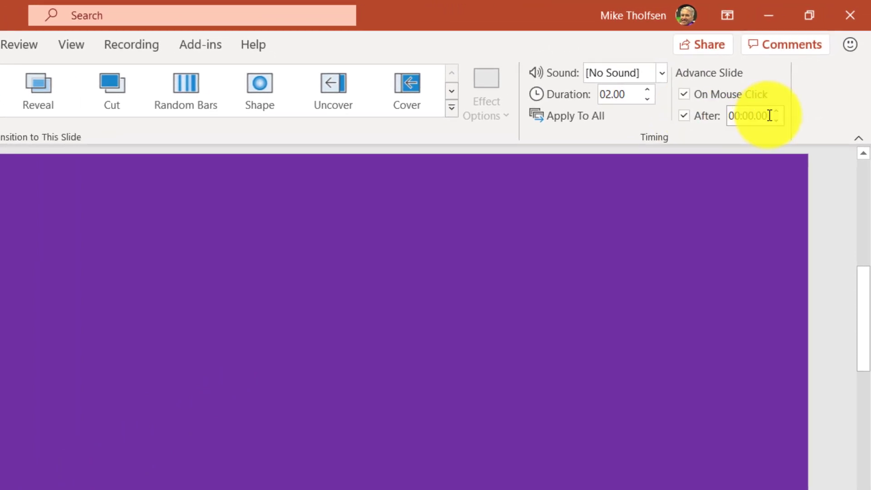
{"action": "double_click", "coordinate": [768, 115]}
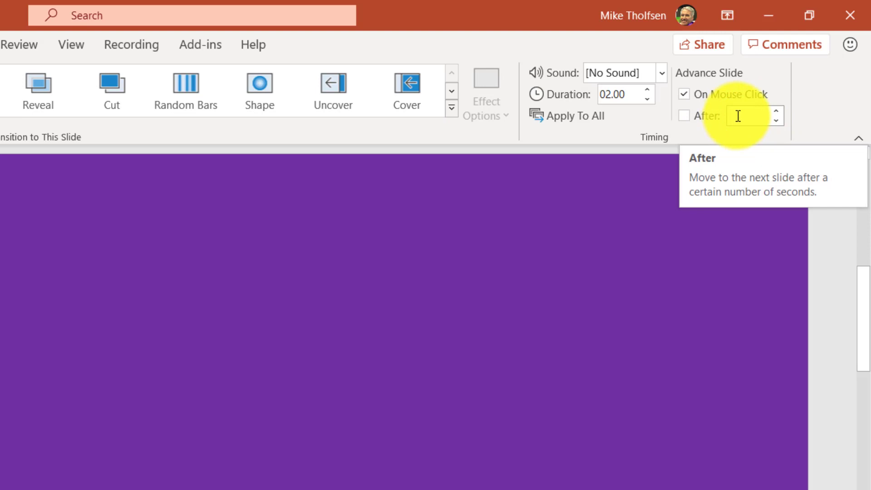
{"action": "key", "text": "Return"}
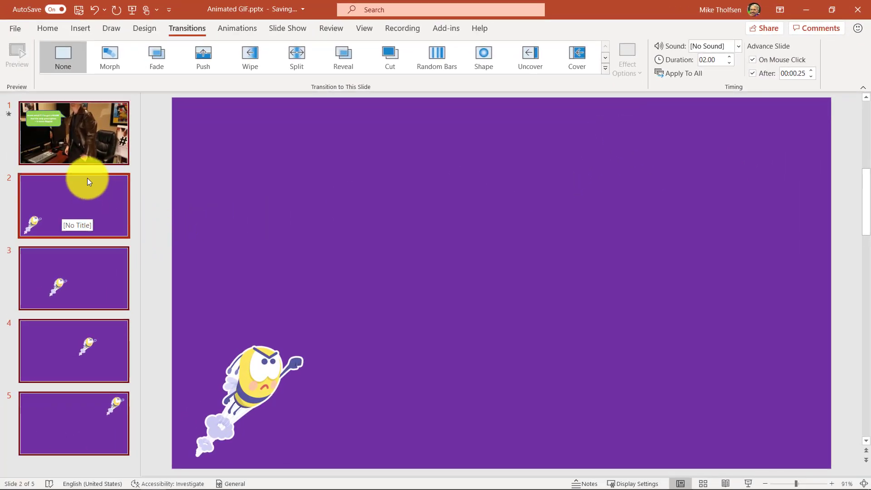
Hide video slide 1 from the slideshow and return to the Home tab.
{"action": "left_click", "coordinate": [79, 138]}
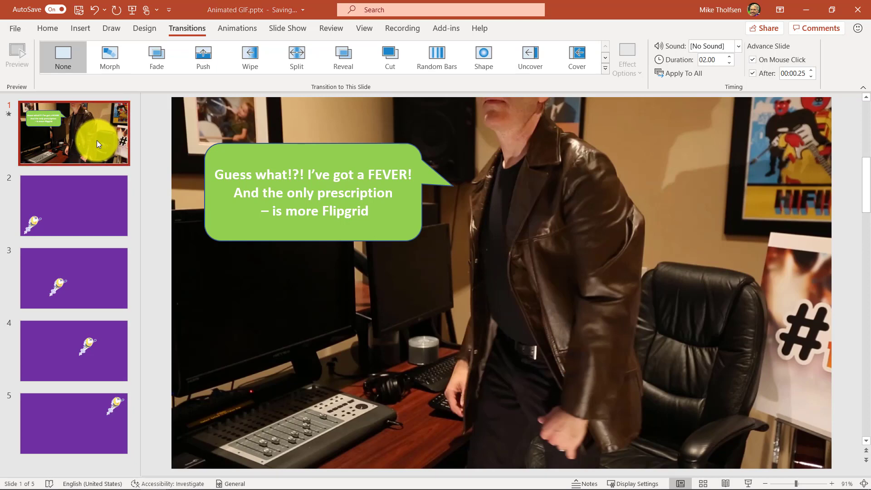
{"action": "right_click", "coordinate": [97, 141]}
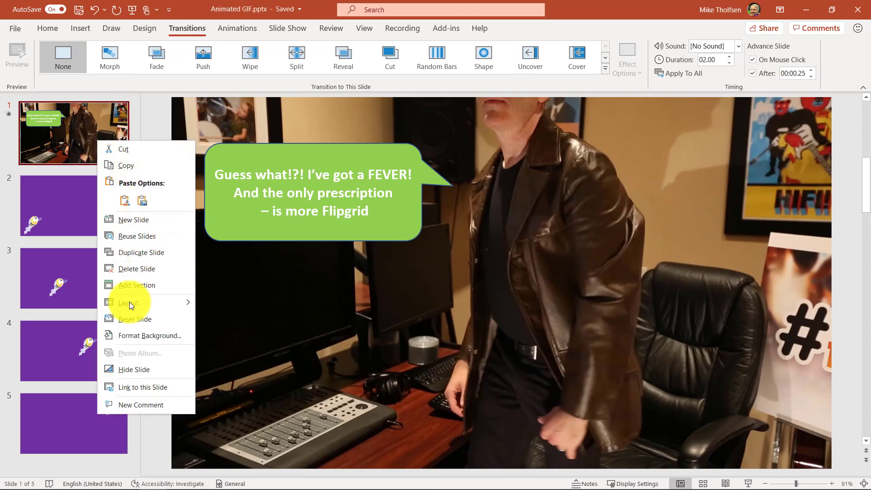
{"action": "left_click", "coordinate": [134, 370]}
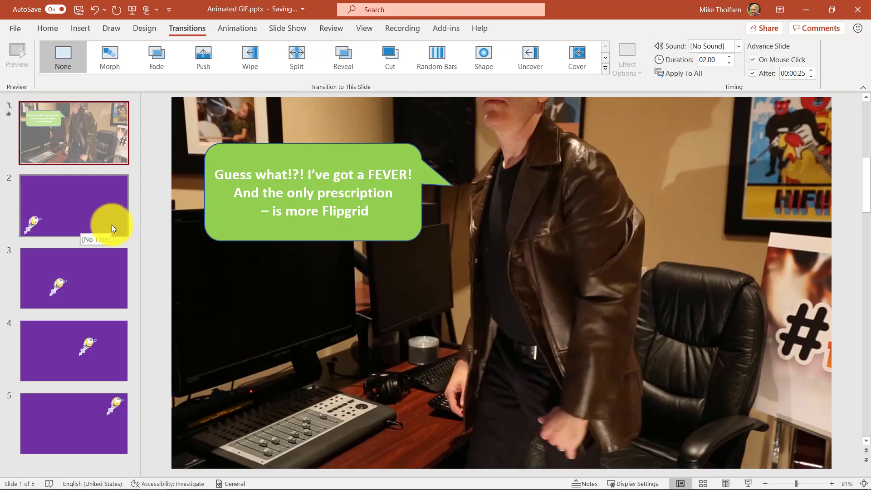
{"action": "left_click", "coordinate": [48, 29]}
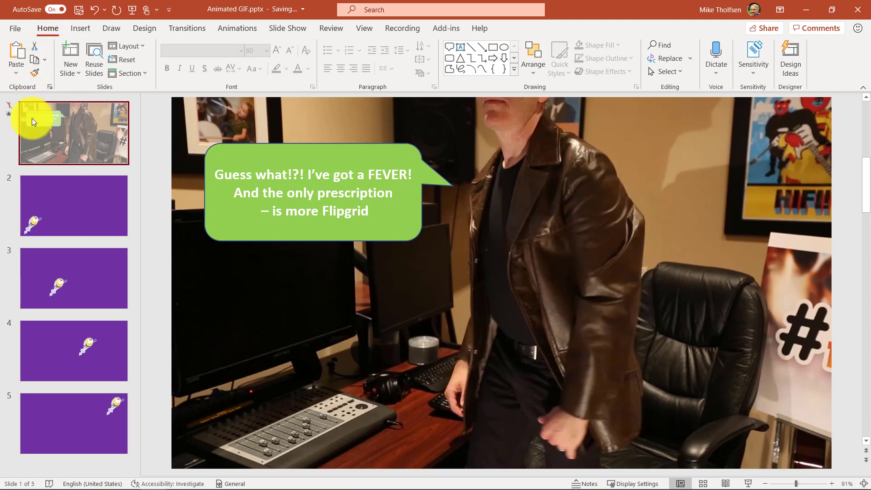
Save a copy as Animated GIF 'Flying Bee' in the Animated GIFS folder, then open Flying Bee.gif.
{"action": "left_click", "coordinate": [16, 29]}
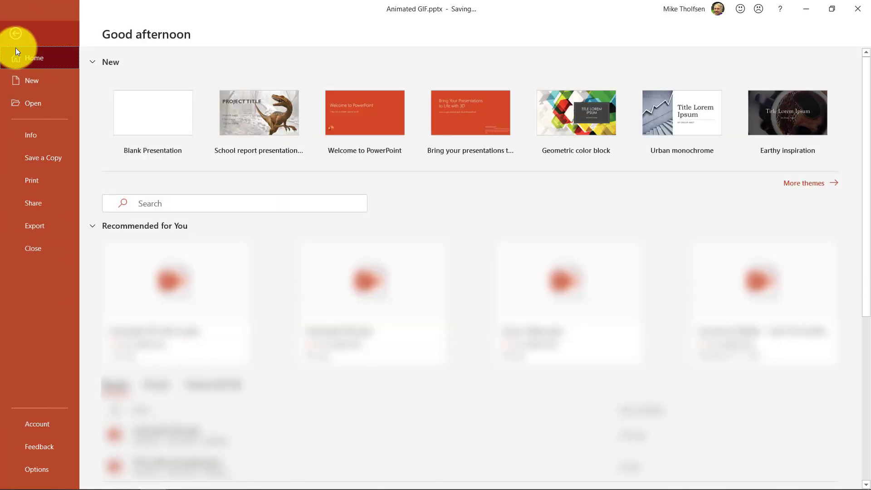
{"action": "left_click", "coordinate": [53, 161]}
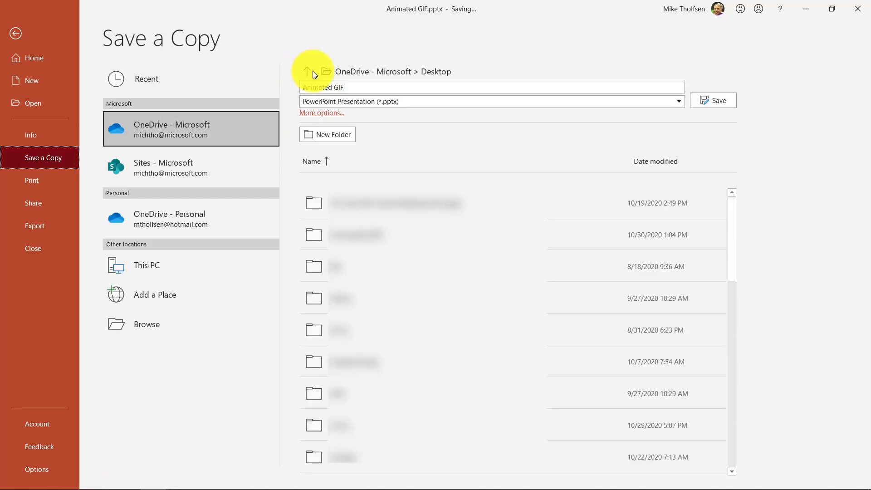
{"action": "left_click", "coordinate": [409, 104]}
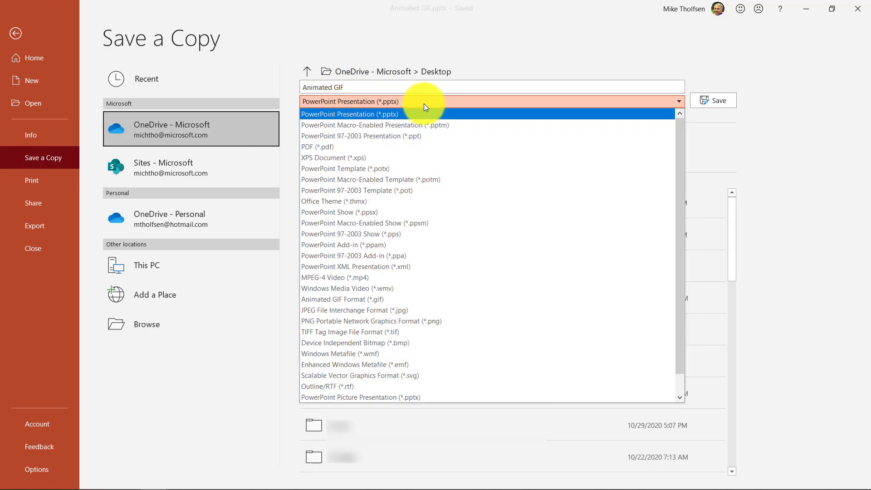
{"action": "left_click", "coordinate": [376, 299]}
{"action": "left_click", "coordinate": [375, 299]}
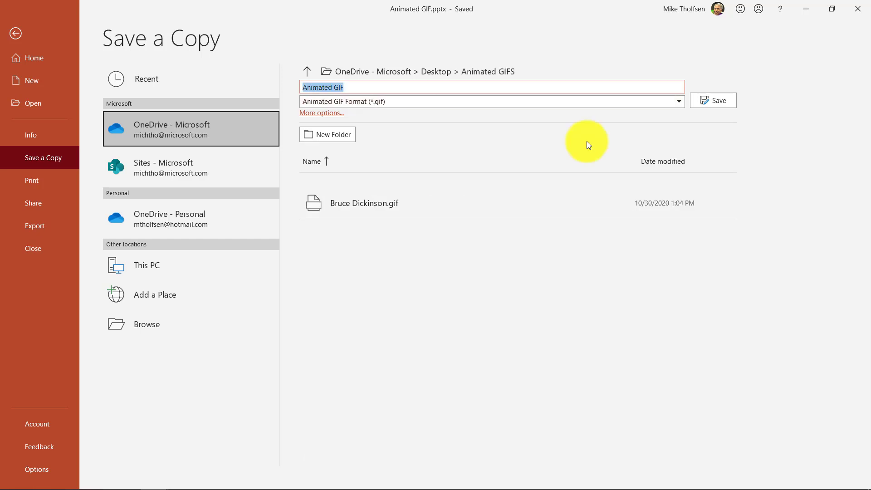
{"action": "type", "text": "Flying Bee"}
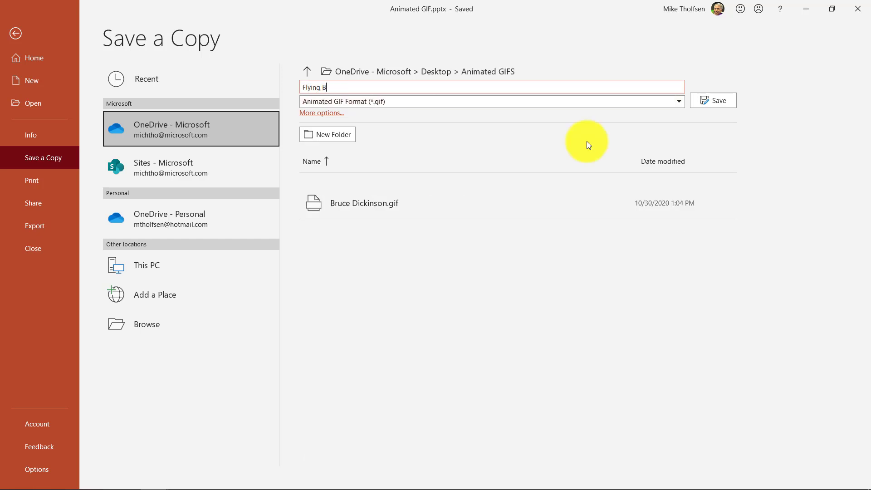
{"action": "left_click", "coordinate": [717, 100]}
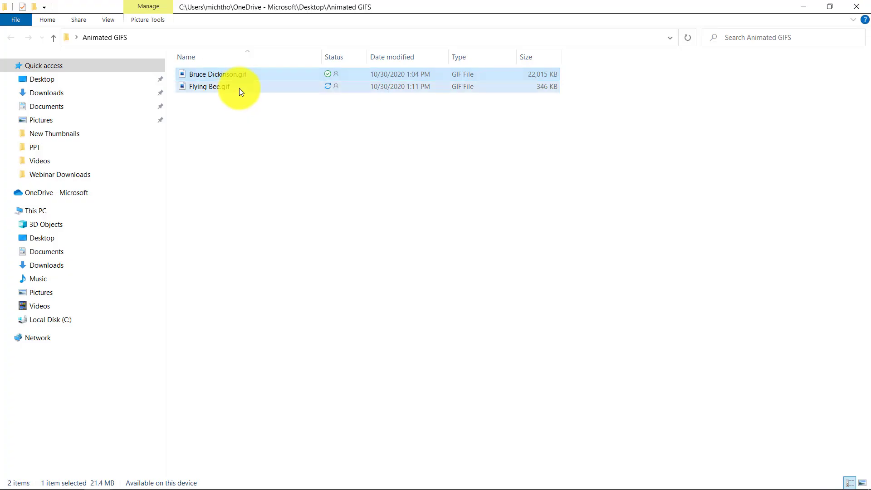
{"action": "left_click", "coordinate": [271, 87]}
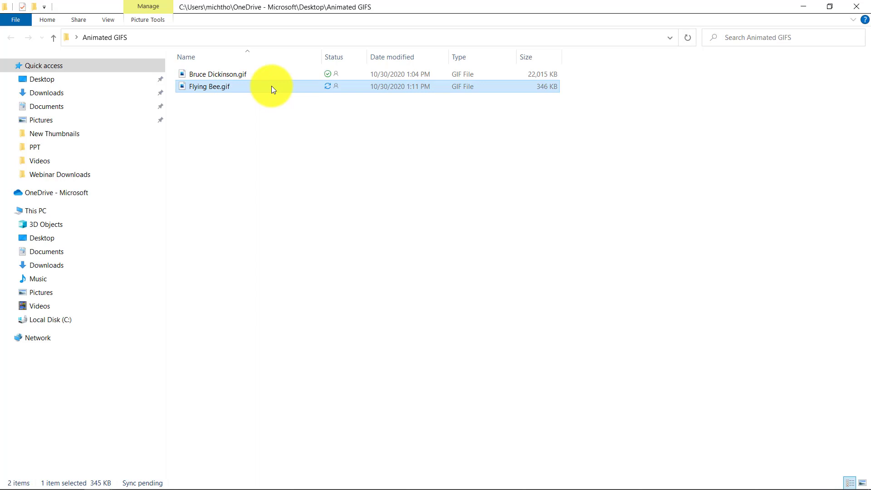
{"action": "double_click", "coordinate": [208, 86]}
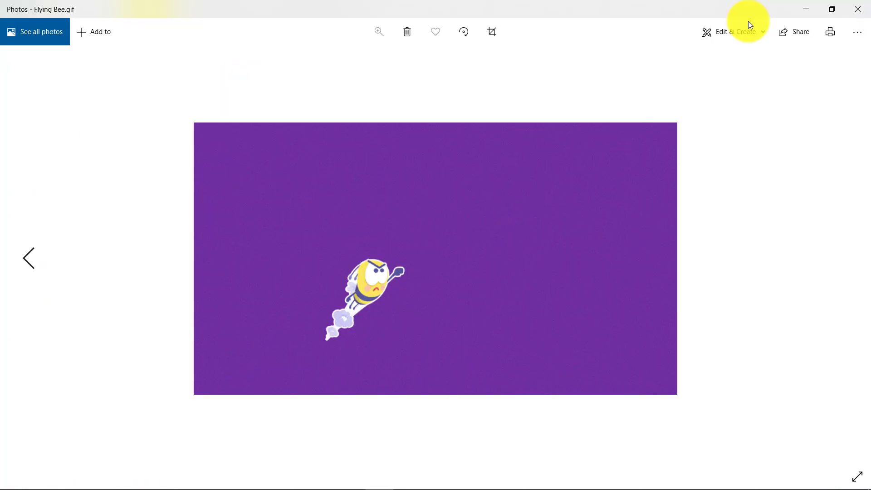